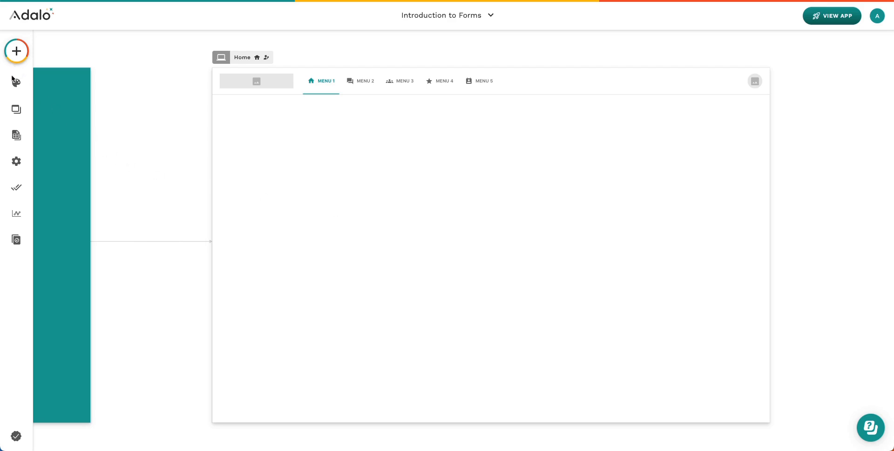
- Examine the properties of the Events and Location collections in the database
left_click(17, 135)
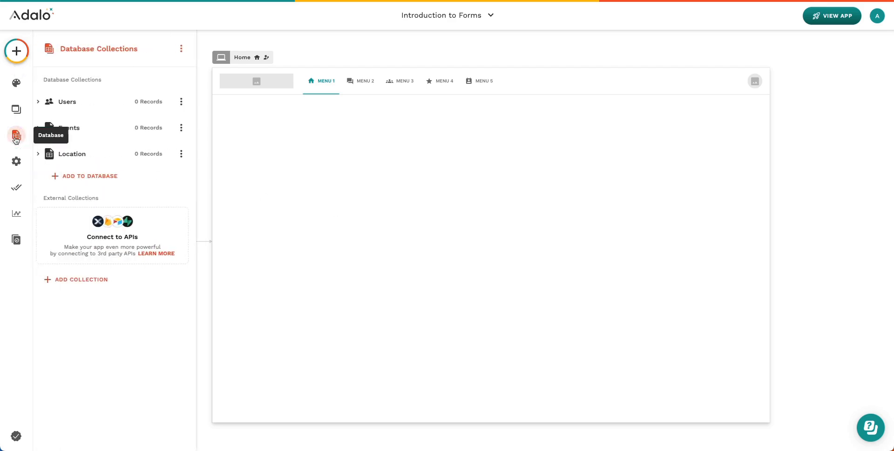
left_click(82, 130)
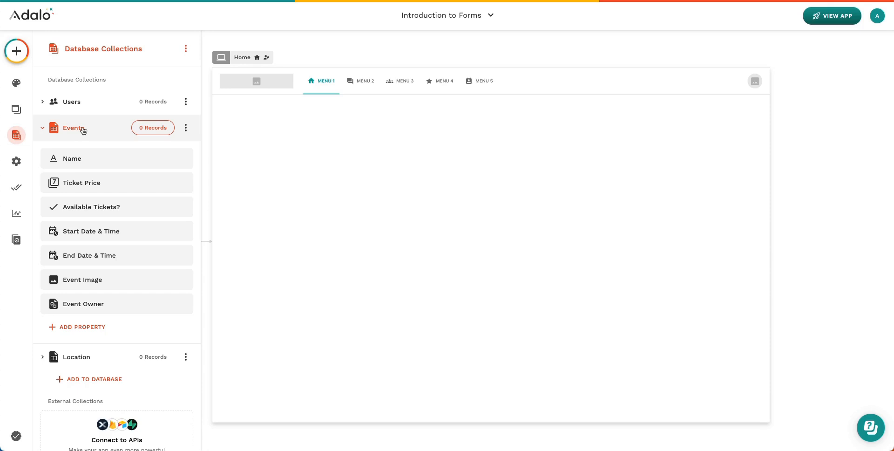
left_click(83, 130)
left_click(58, 147)
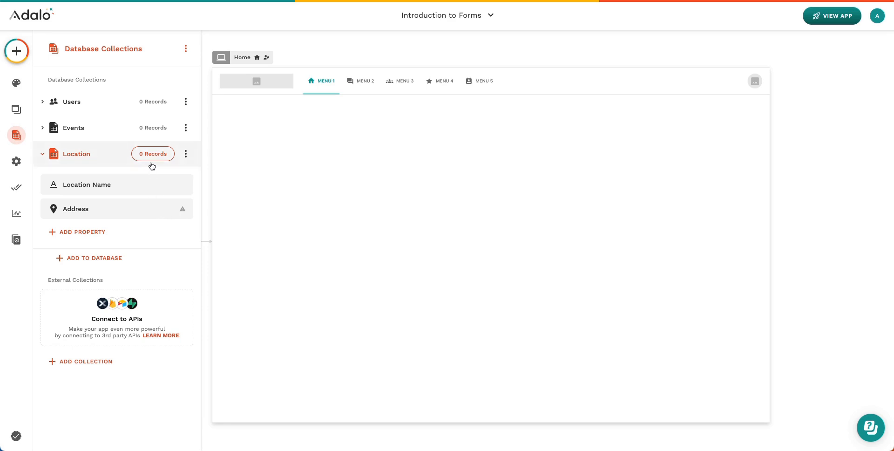
left_click(89, 156)
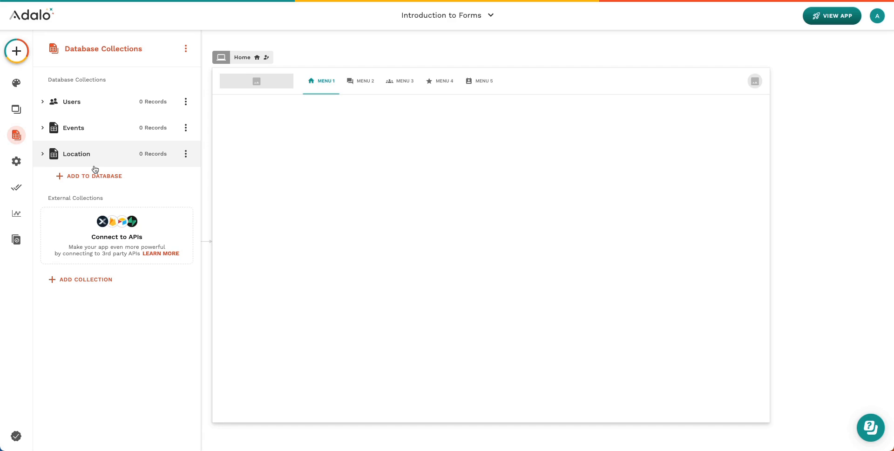
- Add a Form component from the Forms & Fields category to the Home screen
left_click(17, 51)
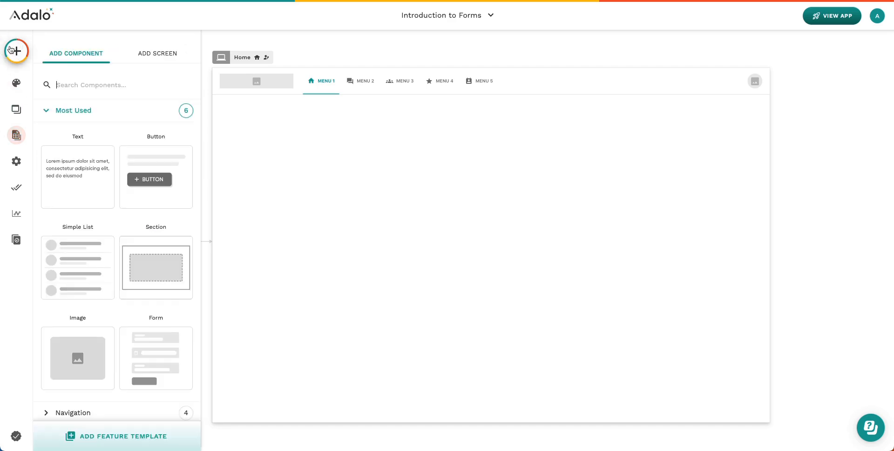
scroll(63, 227, "down", 5)
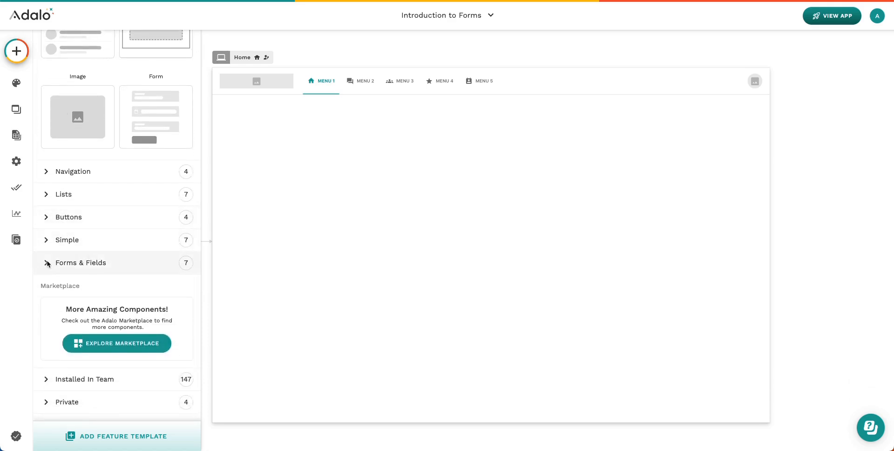
left_click(76, 265)
scroll(79, 264, "down", 2)
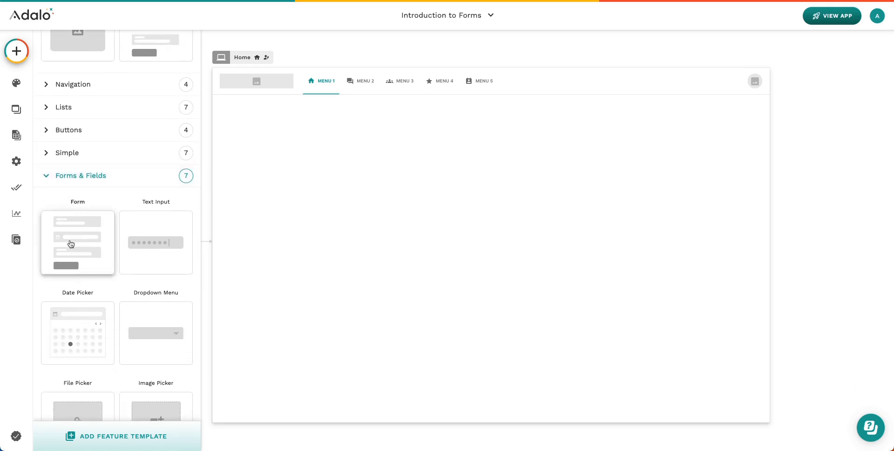
left_click(69, 244)
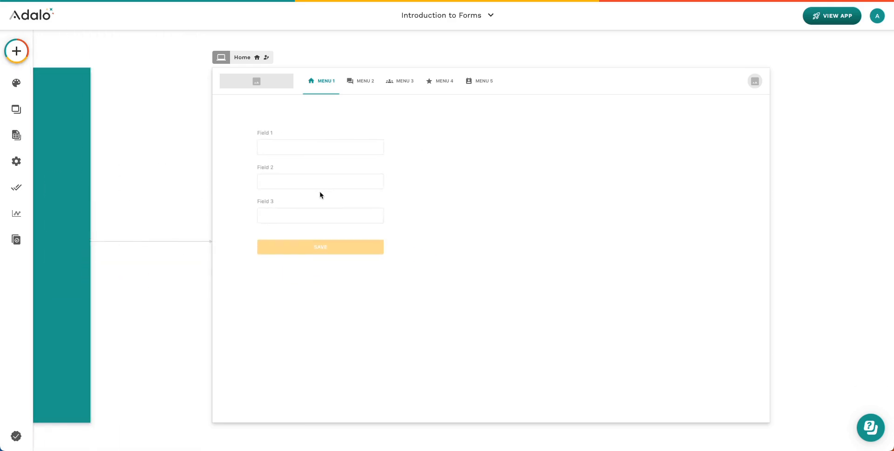
- Connect the new form to the Events collection, keeping its purpose as Create New event
left_click(321, 191)
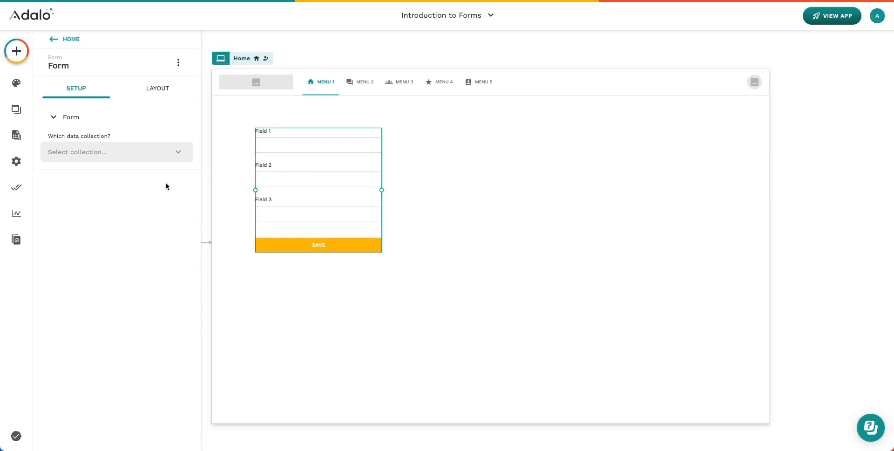
left_click(100, 160)
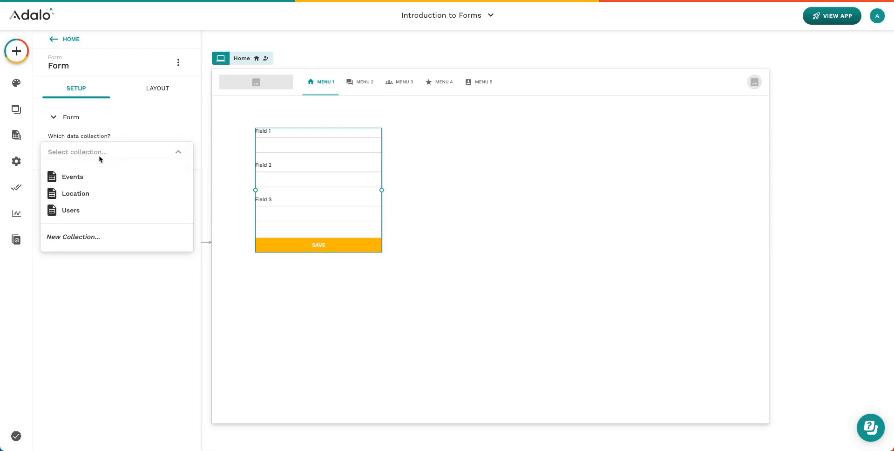
left_click(90, 177)
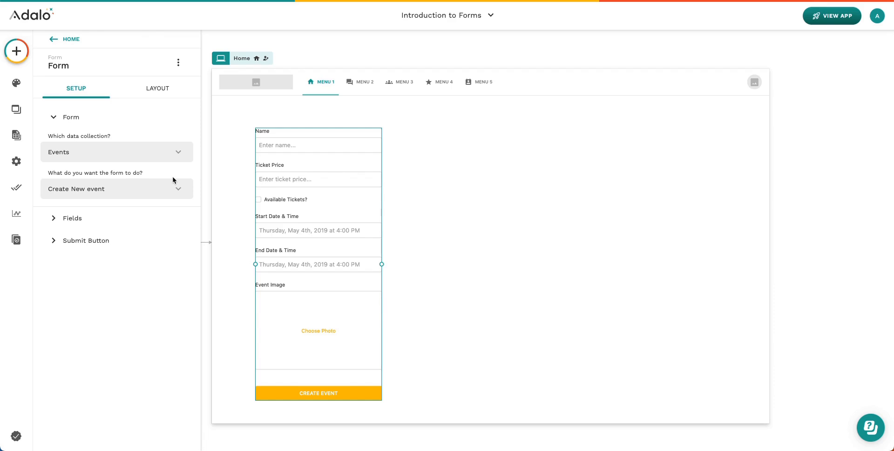
triple_click(130, 173)
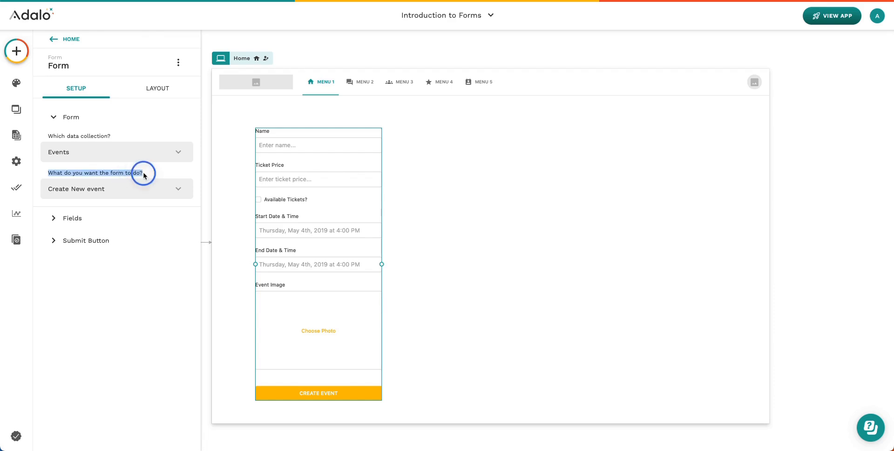
left_click(150, 173)
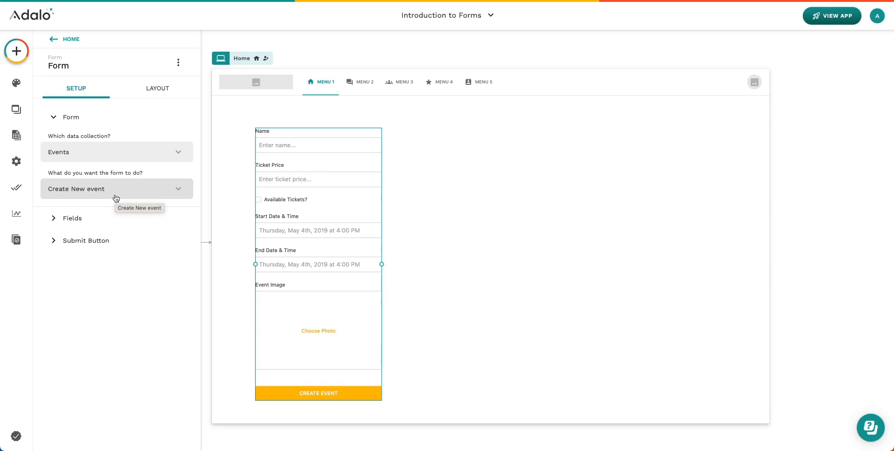
- Remove the Event Image field from the form's visible fields
left_click(91, 219)
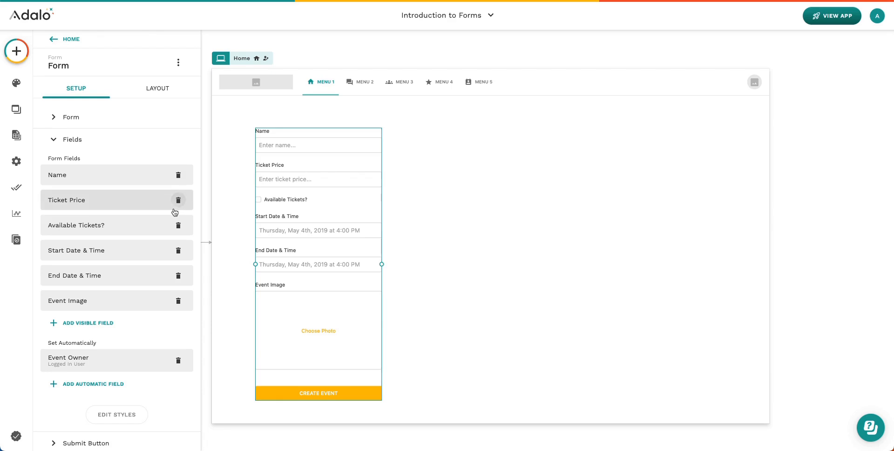
left_click(179, 301)
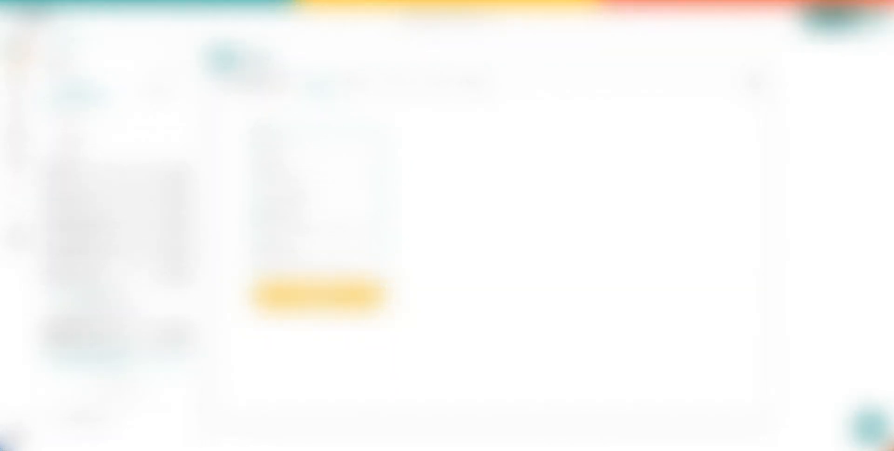
left_click(116, 359)
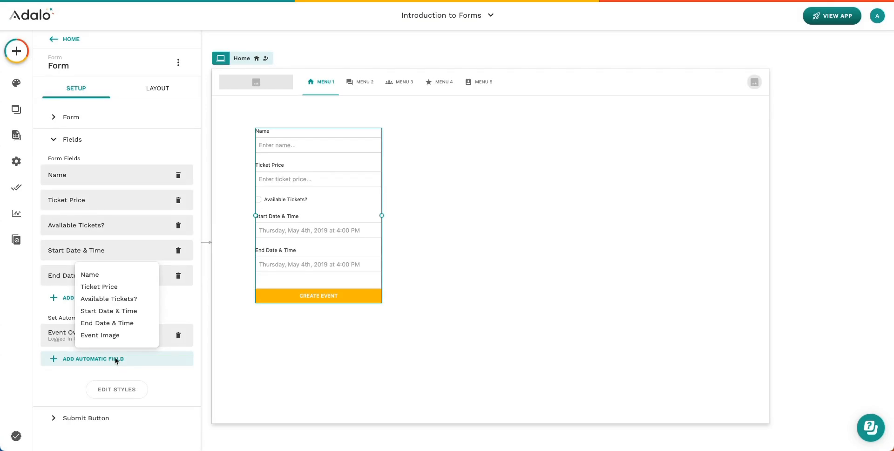
left_click(103, 229)
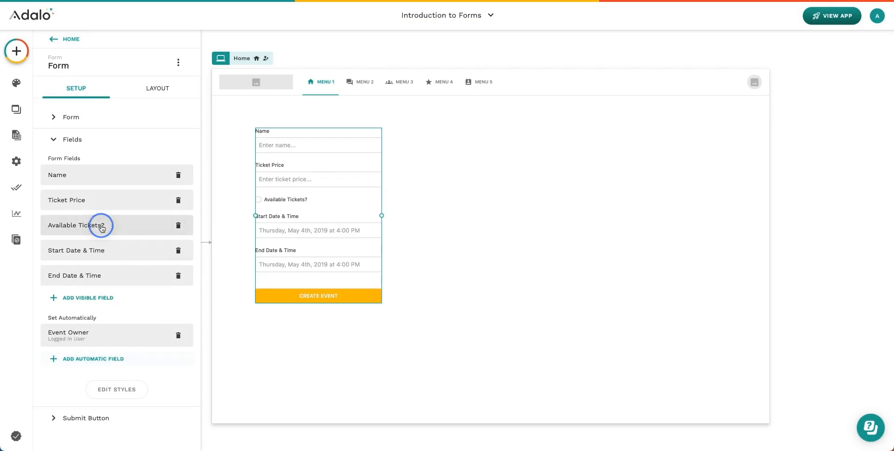
- Replace the visible Available Tickets? field with an automatically set one whose value is True
left_click(178, 226)
left_click(96, 334)
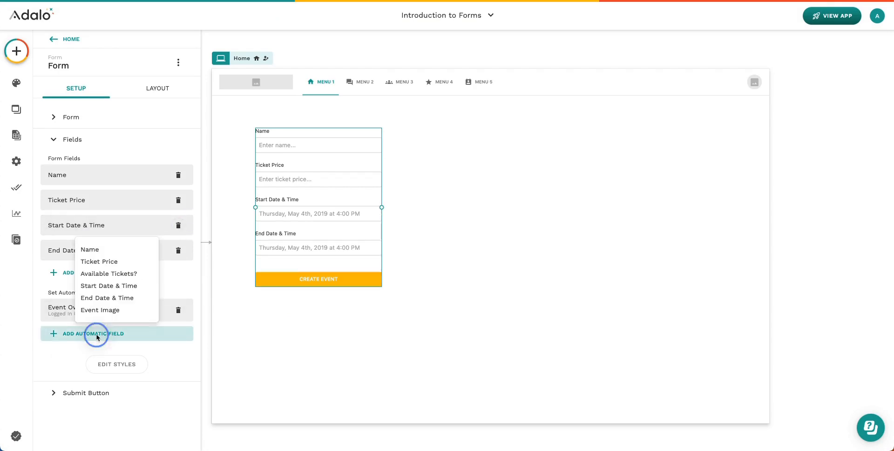
left_click(106, 275)
left_click(97, 371)
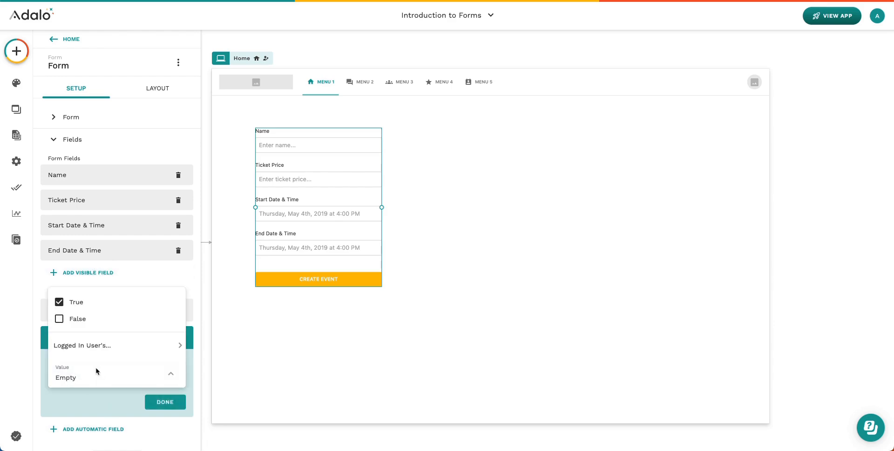
left_click(75, 302)
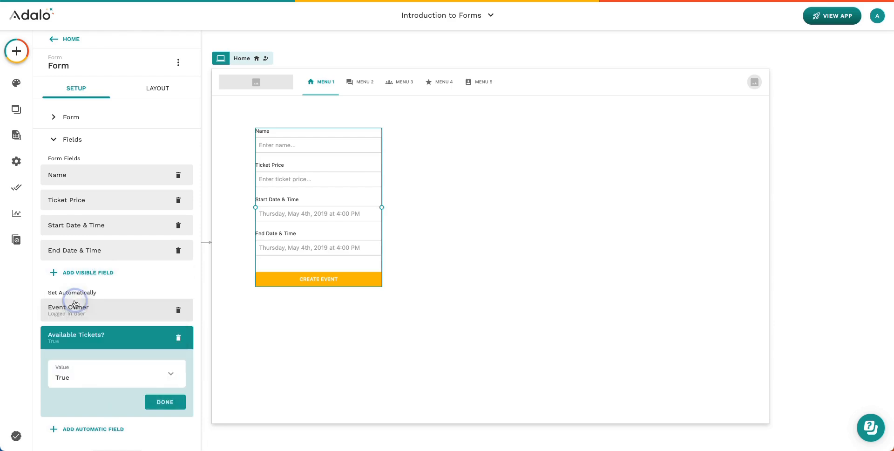
left_click(167, 402)
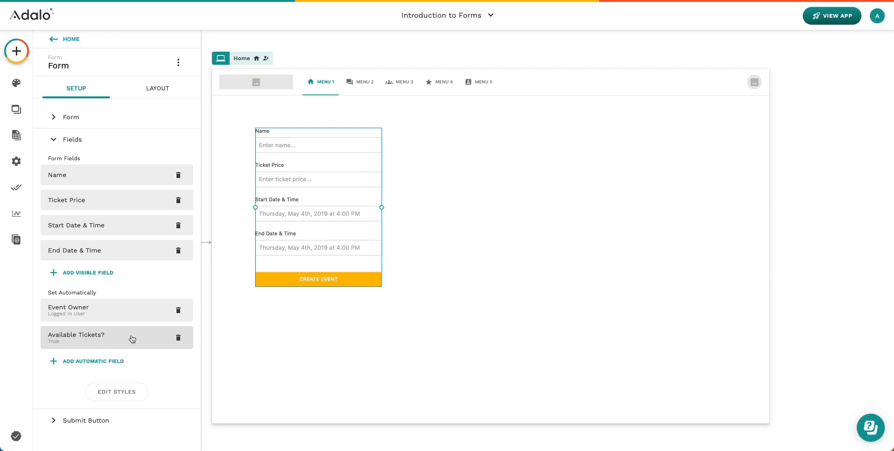
- Review the submit button's text, click action and style options, along with the form's collection and purpose settings
left_click(102, 419)
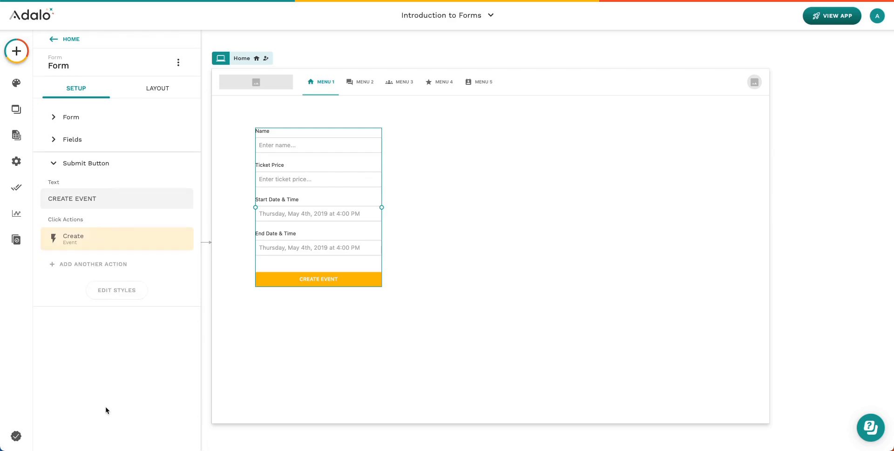
left_click_drag(98, 197, 44, 198)
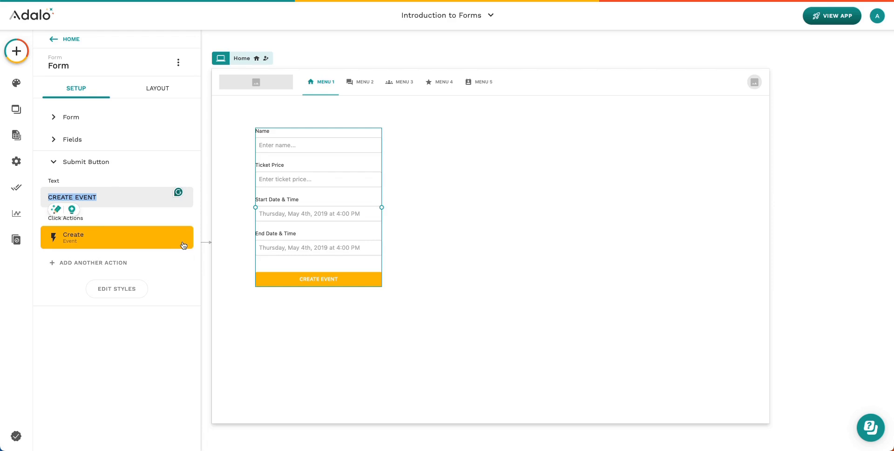
left_click(71, 117)
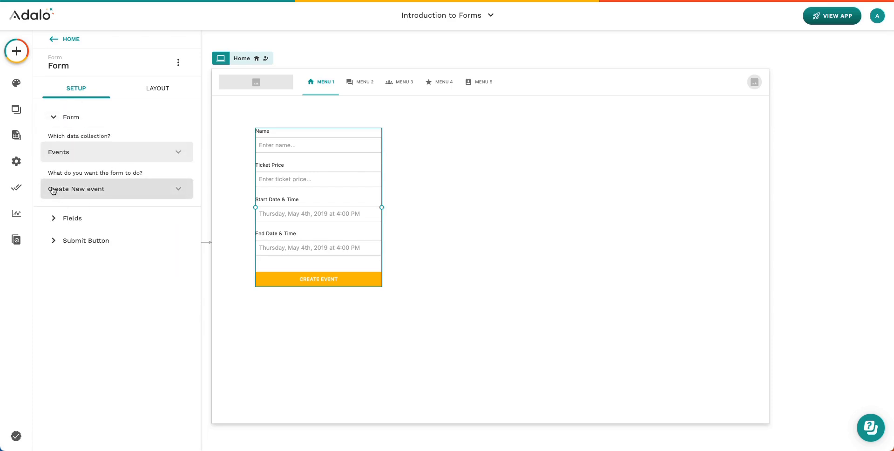
left_click(87, 241)
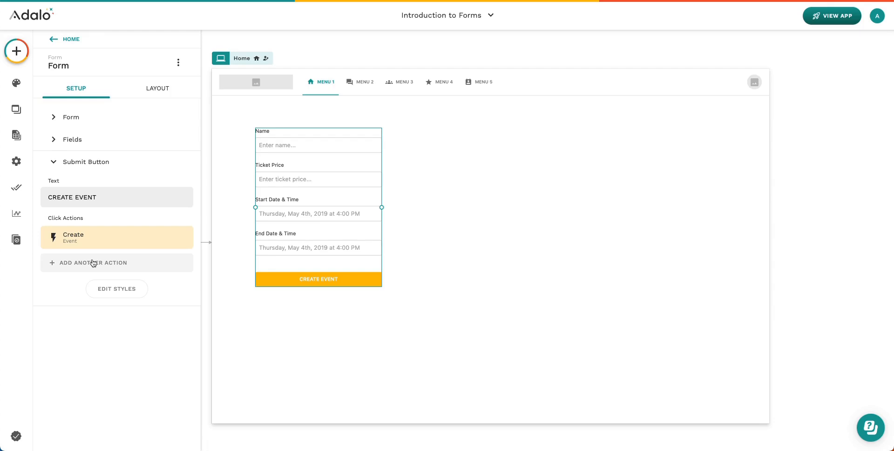
left_click(115, 289)
scroll(108, 275, "down", 1)
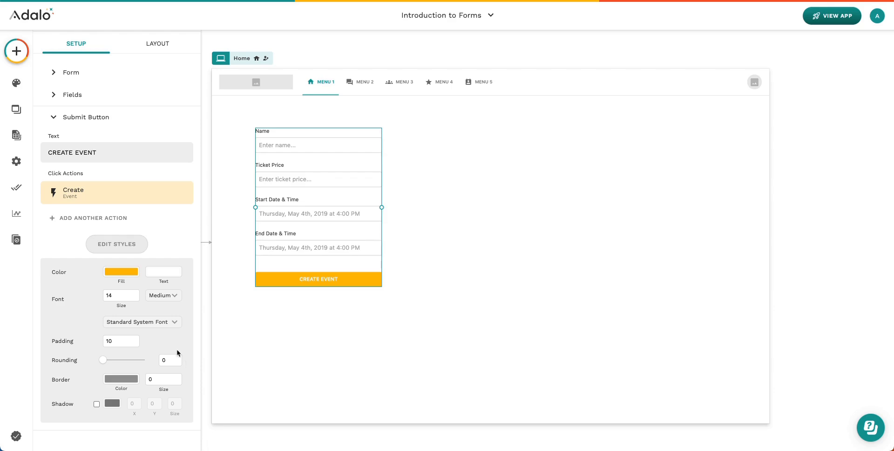
- Open the style settings of the form's fields
left_click(73, 95)
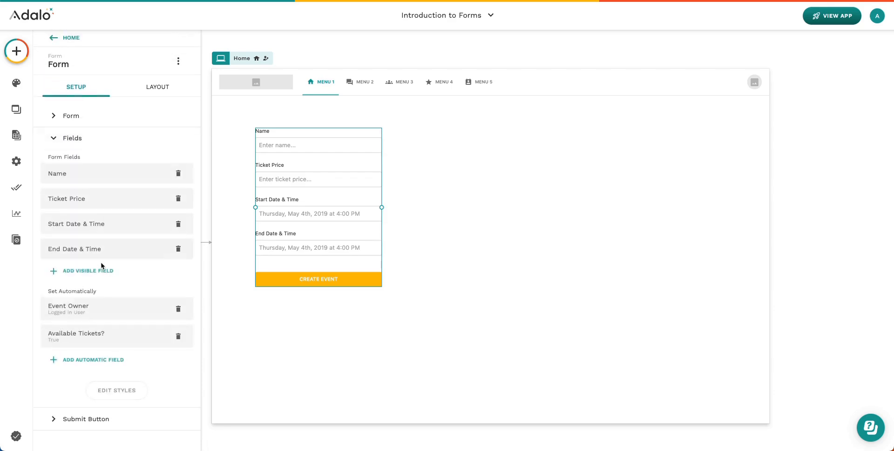
left_click(136, 389)
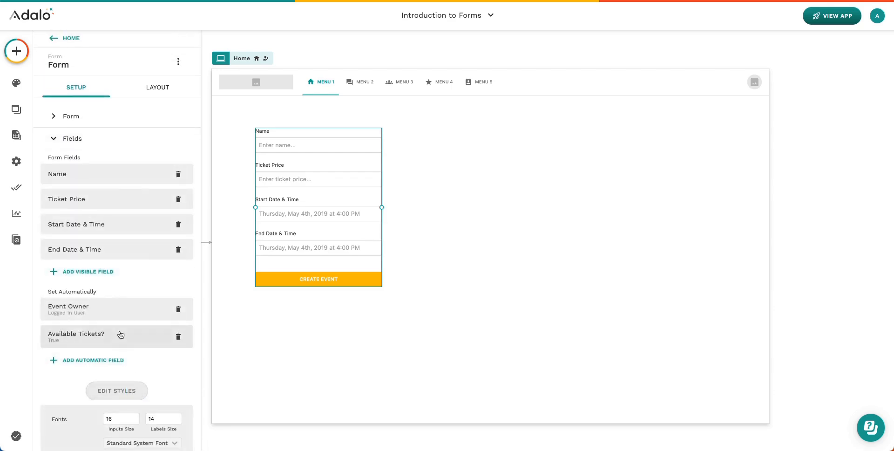
scroll(121, 335, "down", 3)
scroll(120, 334, "down", 3)
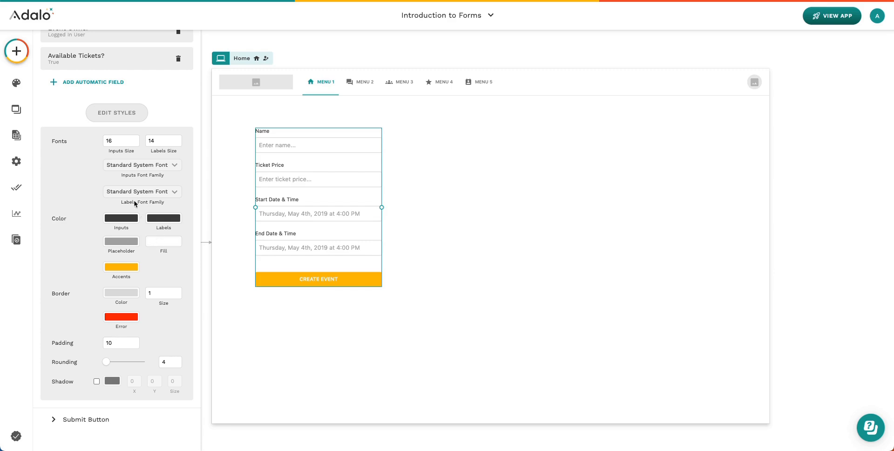
- Try a font size of 36 for the form's inputs
left_click(119, 140)
left_click(135, 139)
left_click(136, 140)
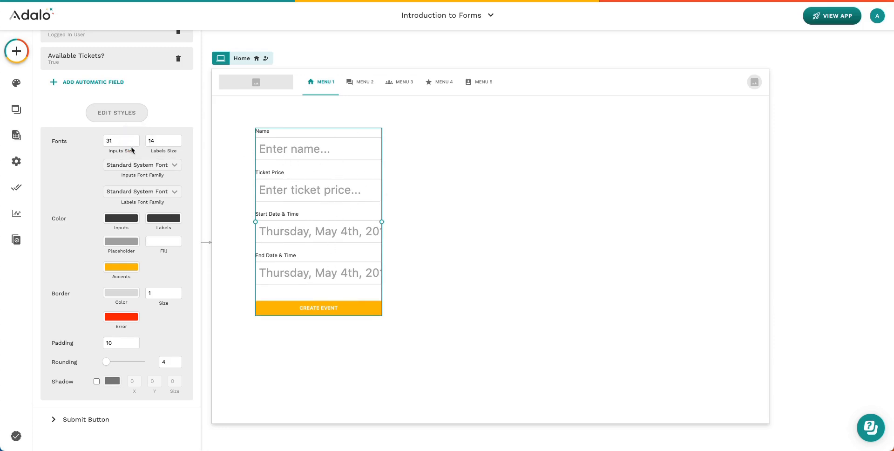
double_click(105, 140)
type("36")
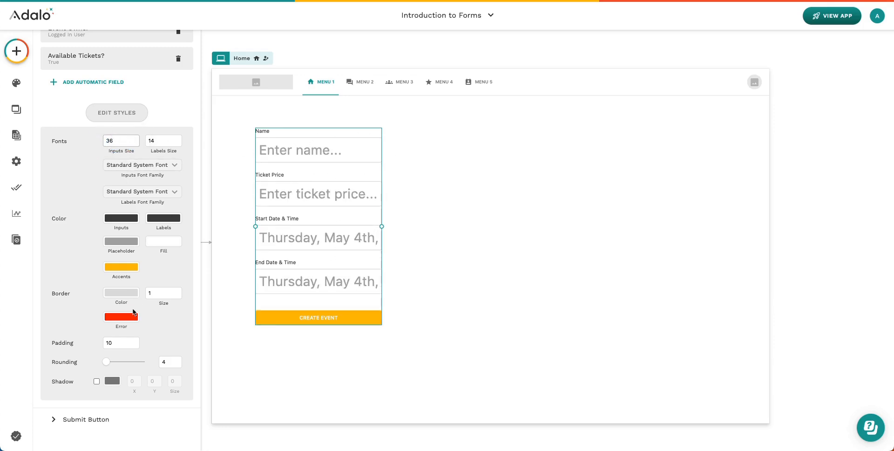
- Set the form fields' padding to 12 and the inputs' font size back to 16, then deselect the form
left_click(135, 341)
left_click(135, 342)
left_click(135, 341)
left_click(135, 341)
left_click(135, 340)
left_click(135, 341)
left_click(135, 340)
left_click(136, 345)
left_click(136, 345)
left_click(135, 344)
left_click(135, 345)
left_click(135, 345)
left_click(135, 345)
left_click(135, 345)
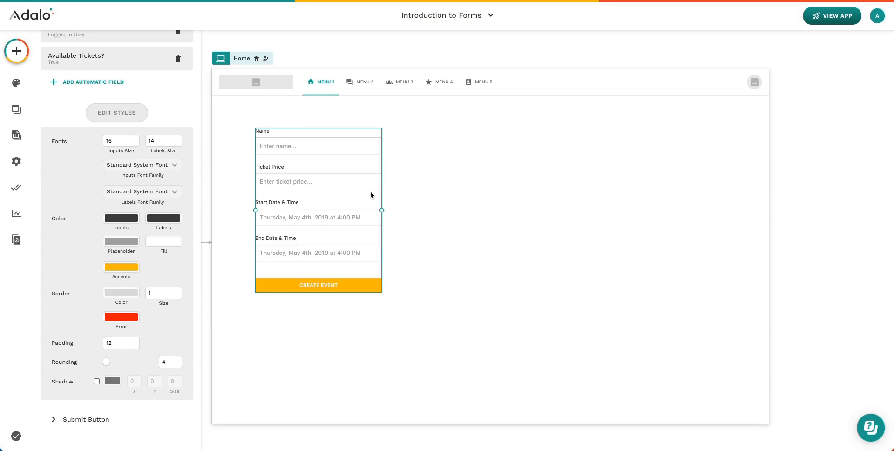
left_click(233, 195)
- Launch the app's staging preview and fill in the event form with the name Archery and ticket price 60.00
left_click(829, 17)
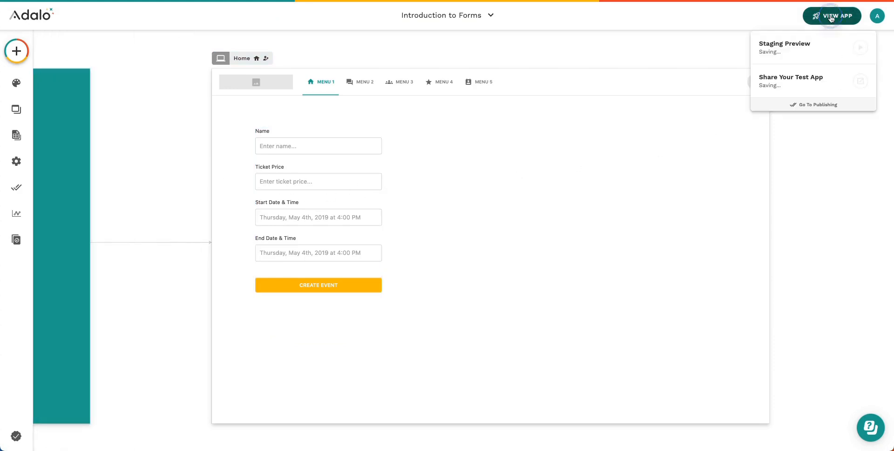
left_click(814, 55)
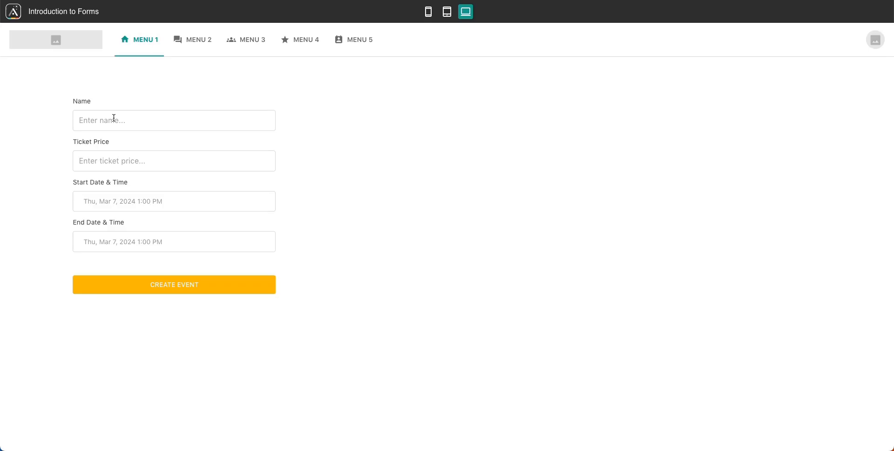
left_click(114, 118)
type("Archery")
left_click(88, 160)
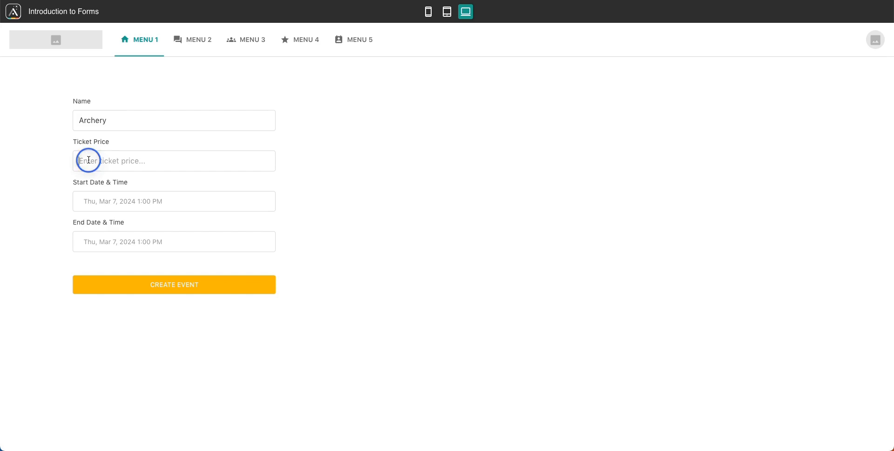
type("60.00")
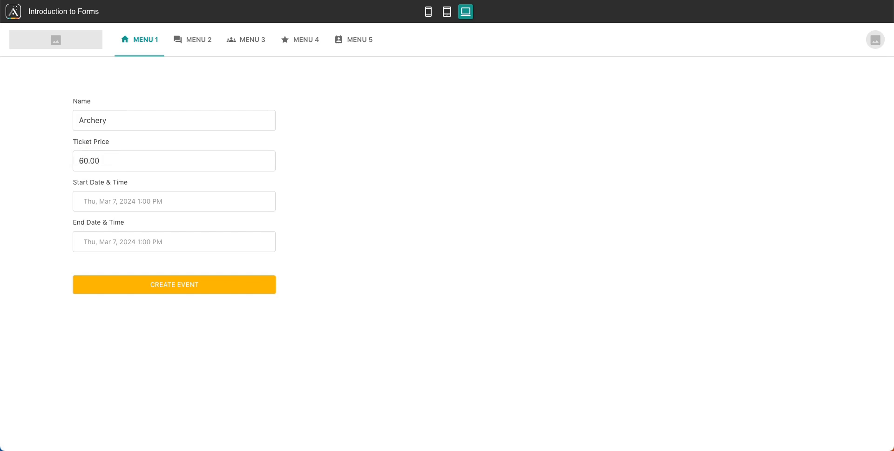
- Set the event's start to March 8, 2024 1:00 PM and end to March 8, 2024 2:00 PM, and submit the form
left_click(99, 200)
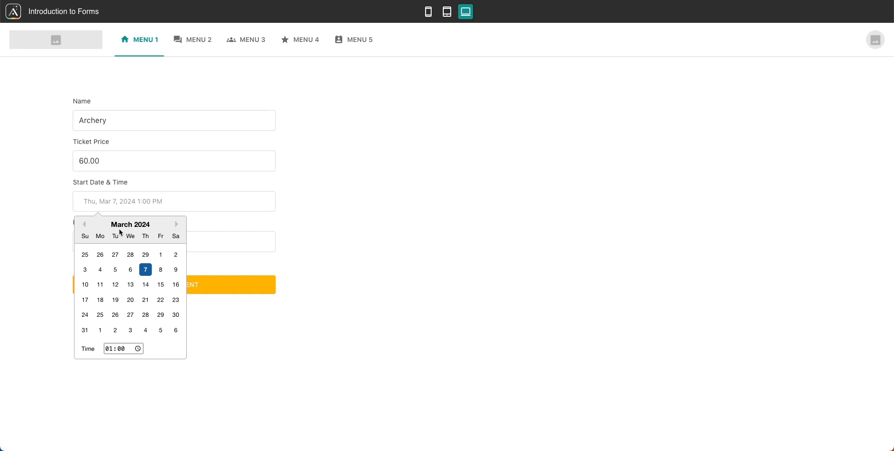
left_click(161, 270)
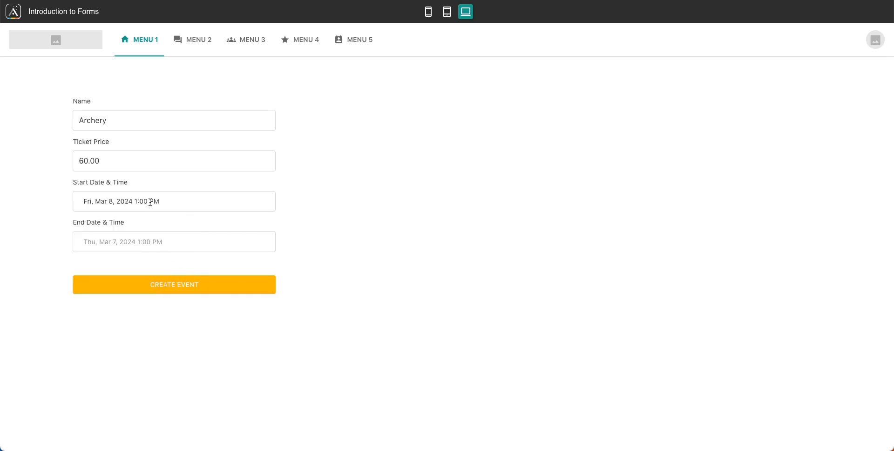
left_click(121, 237)
left_click(161, 310)
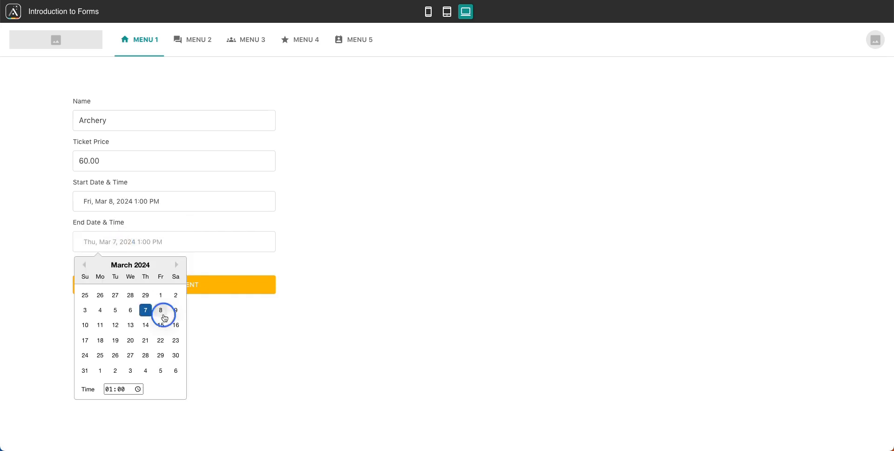
left_click(164, 242)
left_click(115, 390)
type("2")
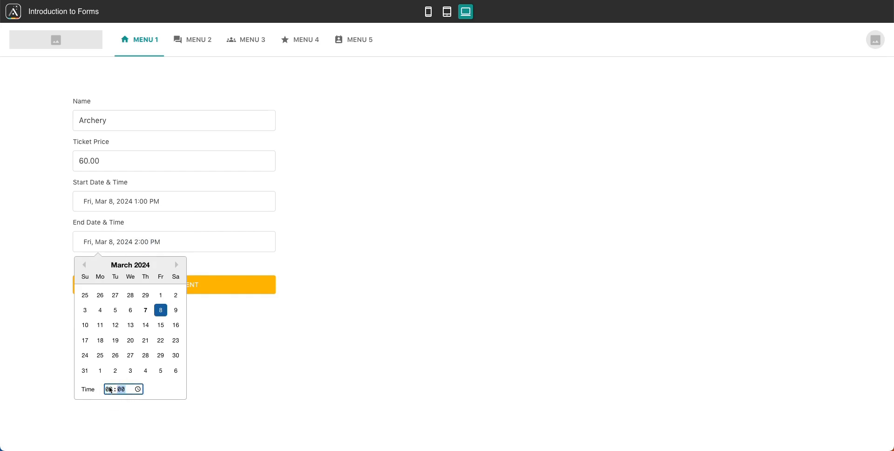
left_click(283, 305)
left_click(228, 289)
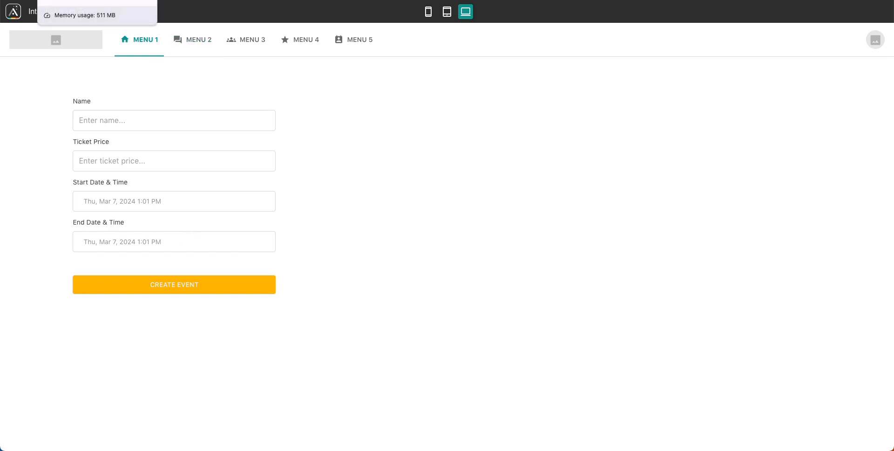
- Return to the app editor, check the records of the Events collection in the database, and close them
left_click(74, 0)
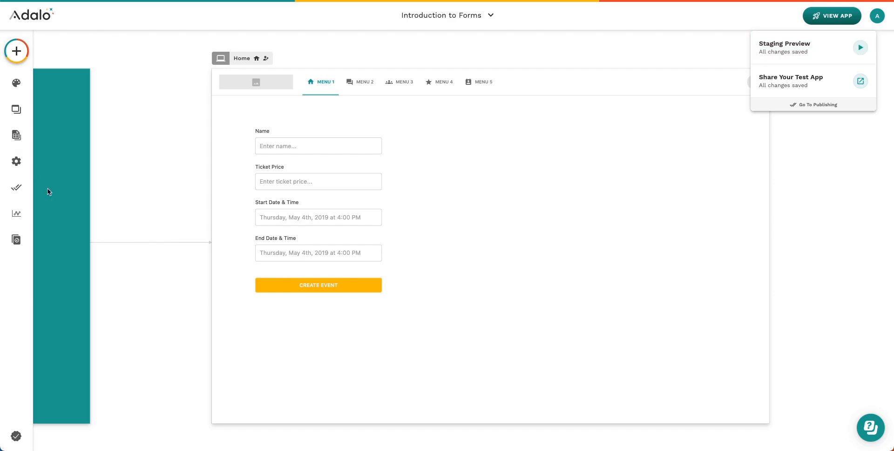
left_click(16, 136)
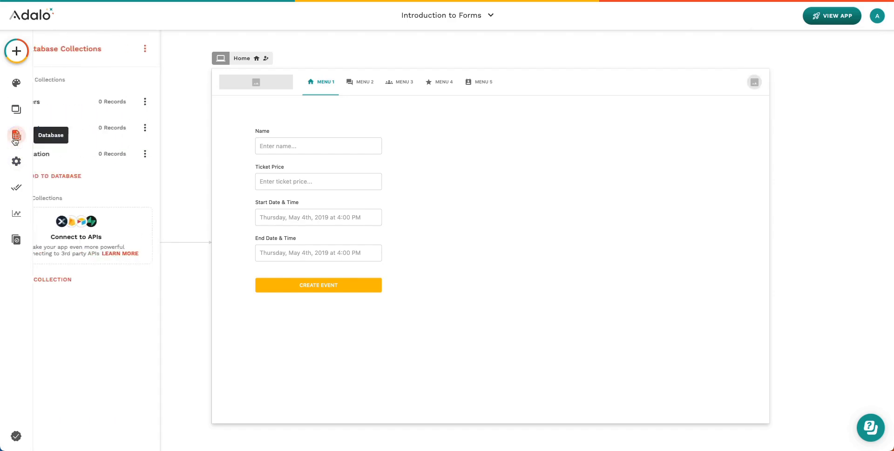
left_click(151, 126)
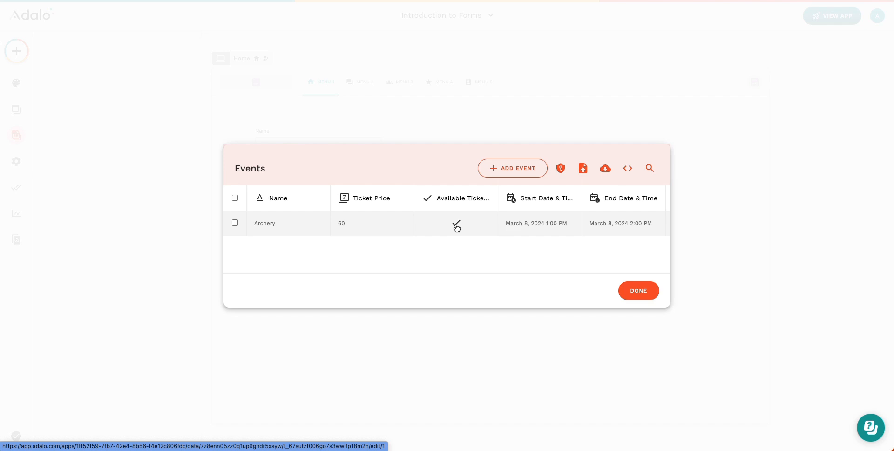
left_click(640, 291)
- Add a second form beside the event form and start a new data collection named Food Items for it
left_click_drag(594, 215, 493, 185)
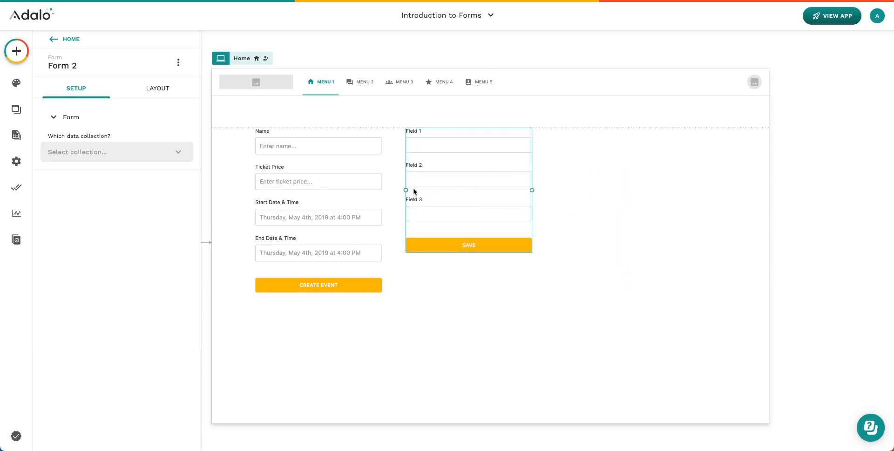
left_click(113, 157)
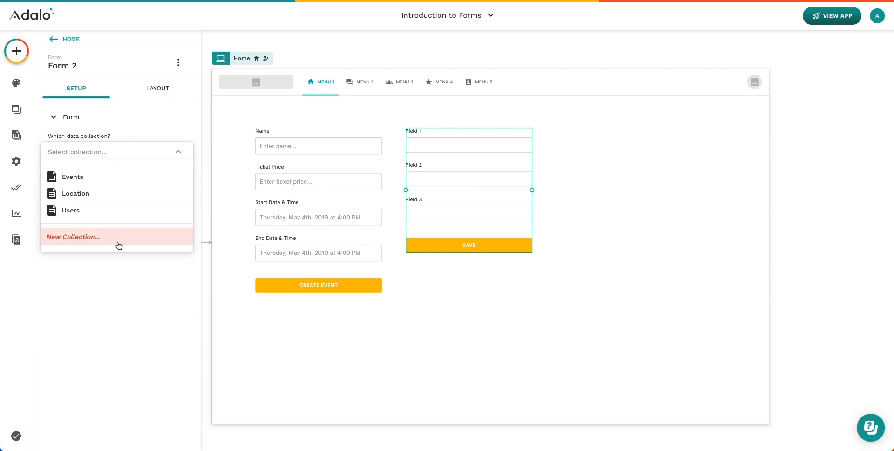
left_click(83, 242)
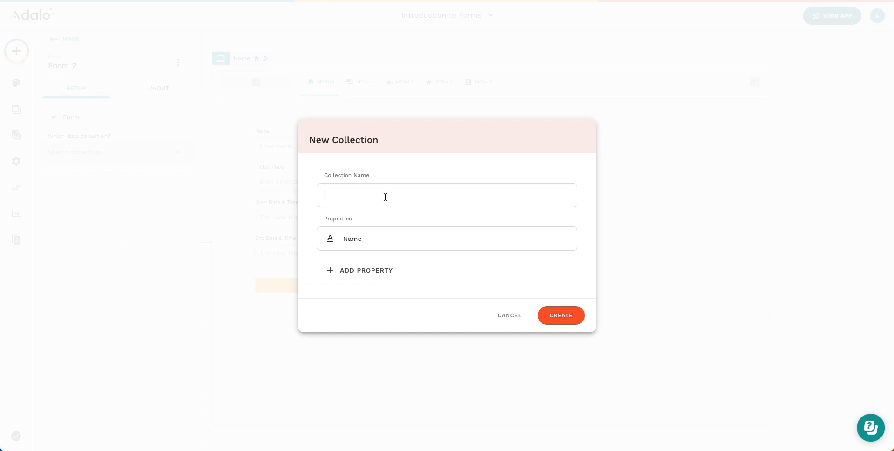
type("Food Items")
- Add a True / False property named "Is Free?" to the Food Items collection and create the collection
left_click(363, 272)
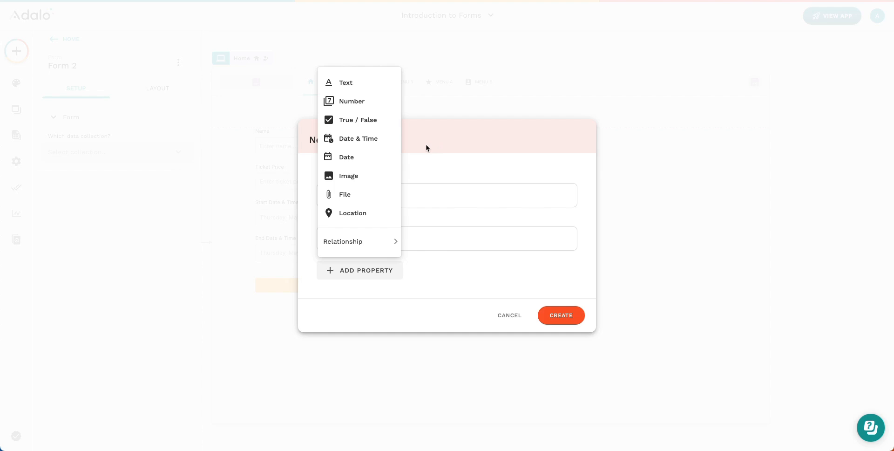
left_click(366, 120)
left_click(374, 258)
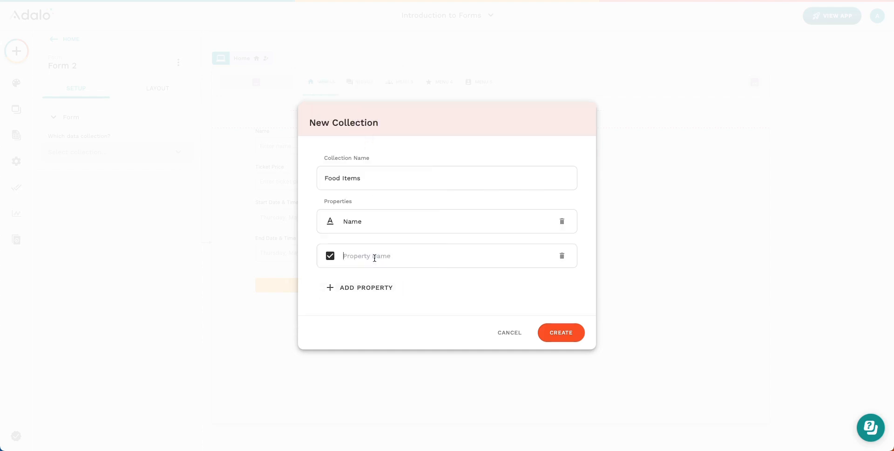
type("Is Free?")
left_click(554, 339)
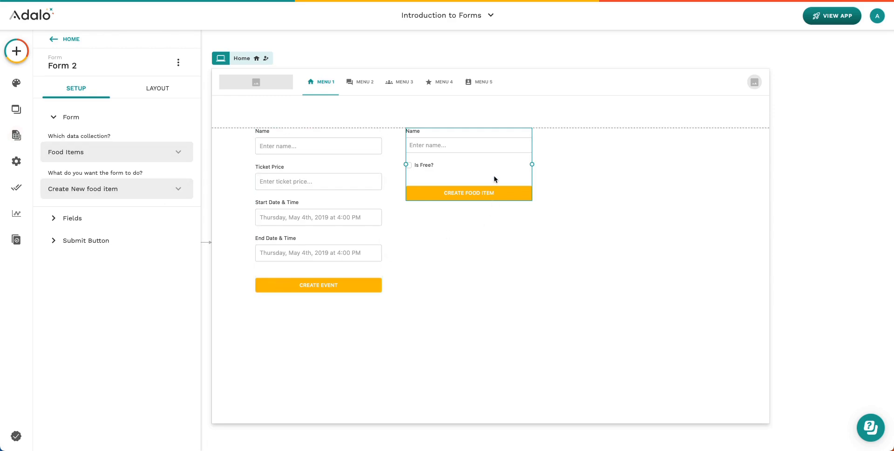
- Delete the food item form and review the event form's automatic fields and style settings
key("Delete")
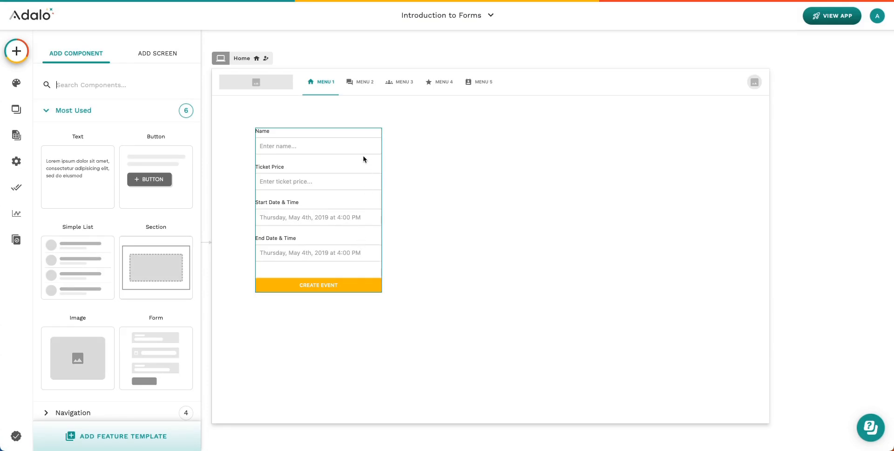
left_click(363, 159)
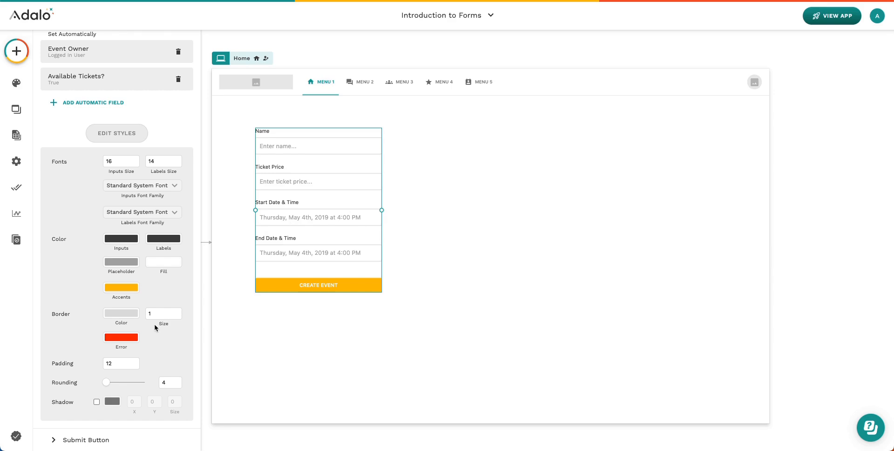
- Browse the Forms & Fields components and place a standalone Text Input beside the event form, level with its Name field
left_click(16, 51)
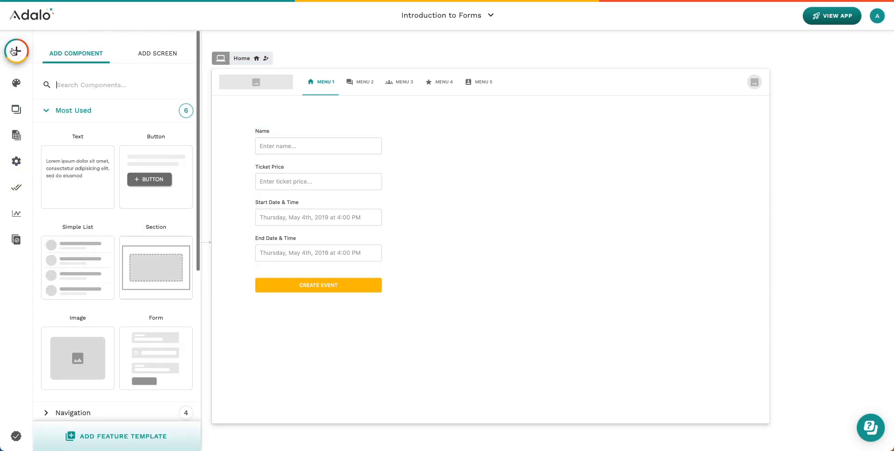
scroll(128, 245, "down", 5)
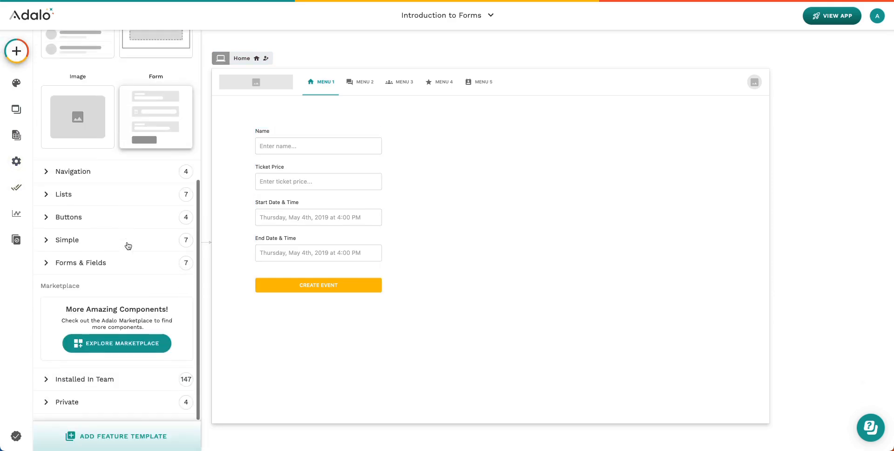
left_click(136, 267)
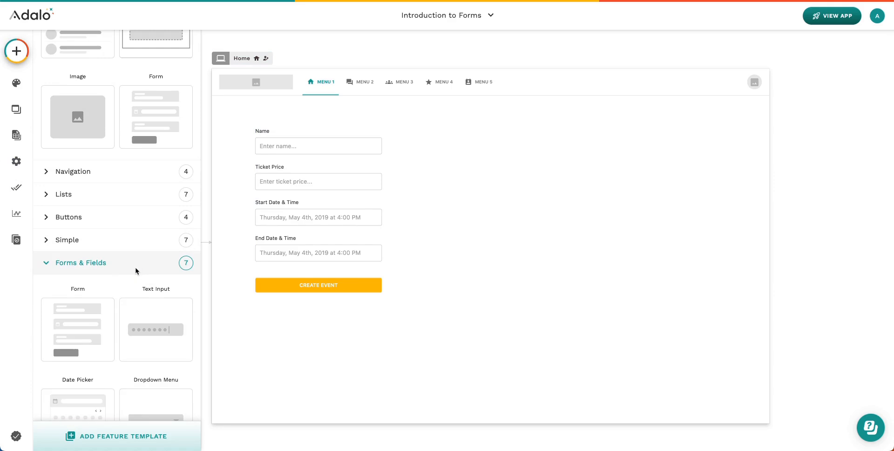
scroll(136, 271, "down", 3)
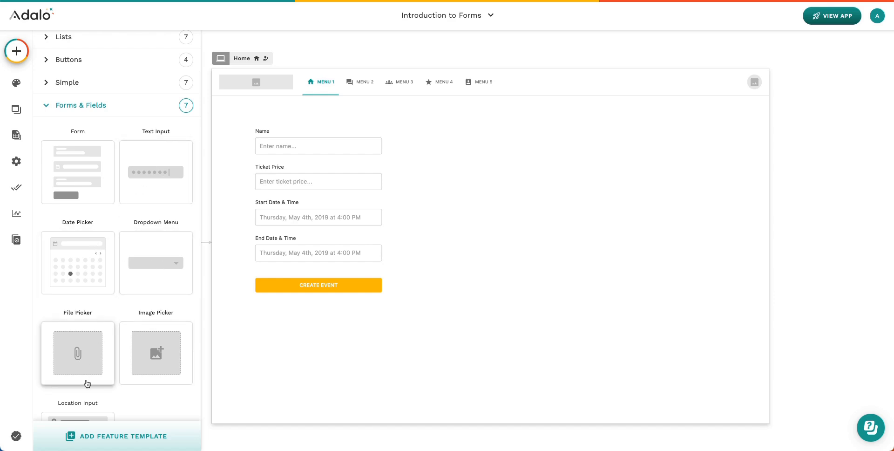
scroll(145, 373, "down", 1)
scroll(145, 368, "down", 1)
scroll(142, 362, "up", 3)
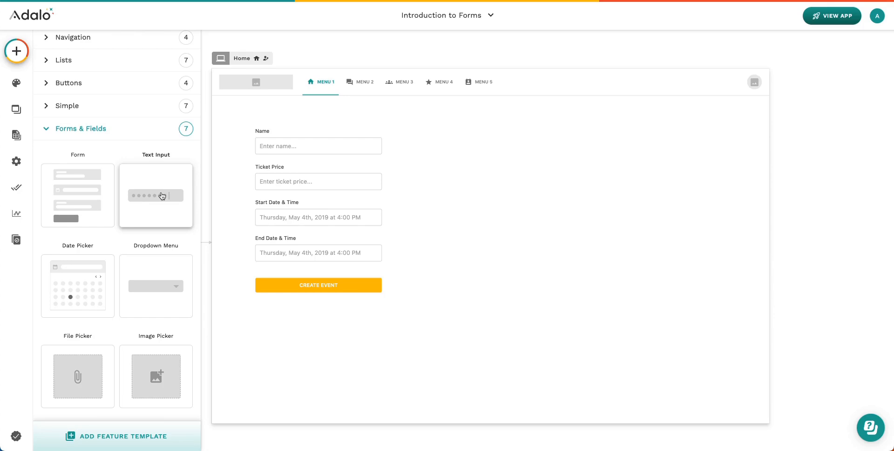
left_click_drag(164, 200, 479, 146)
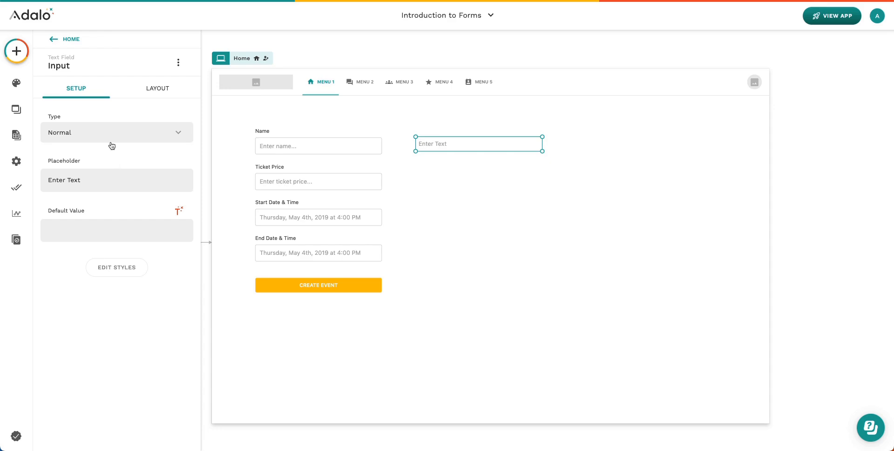
- Examine the text input's available types and its style settings, leaving them as they are
left_click(107, 135)
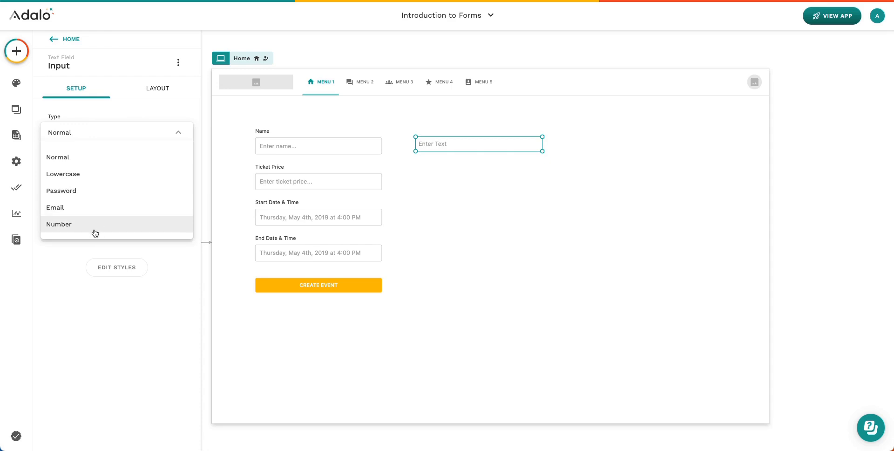
key("Escape")
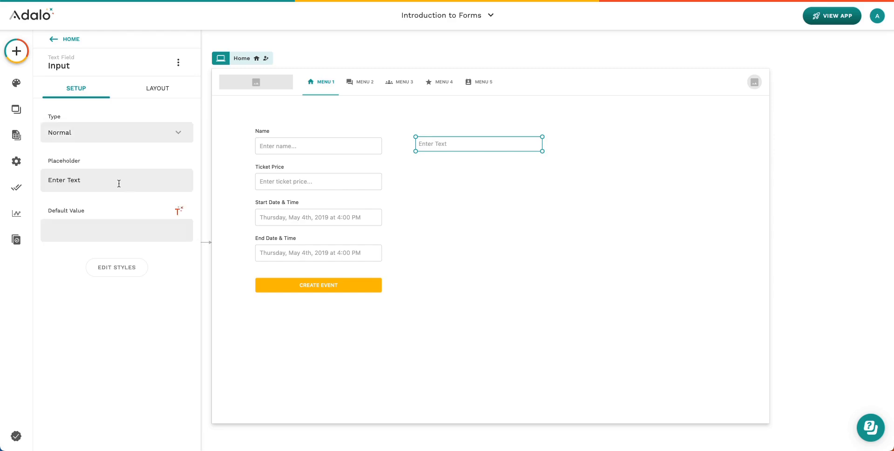
left_click(129, 267)
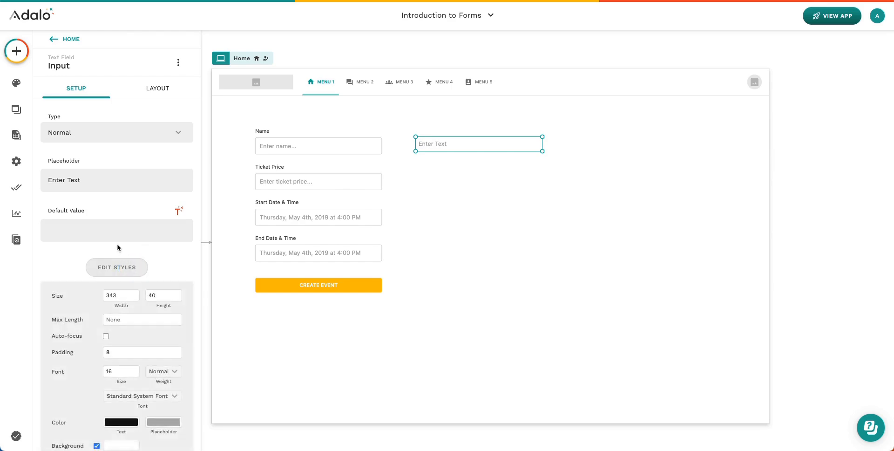
scroll(118, 247, "down", 1)
scroll(119, 248, "down", 2)
scroll(120, 269, "up", 4)
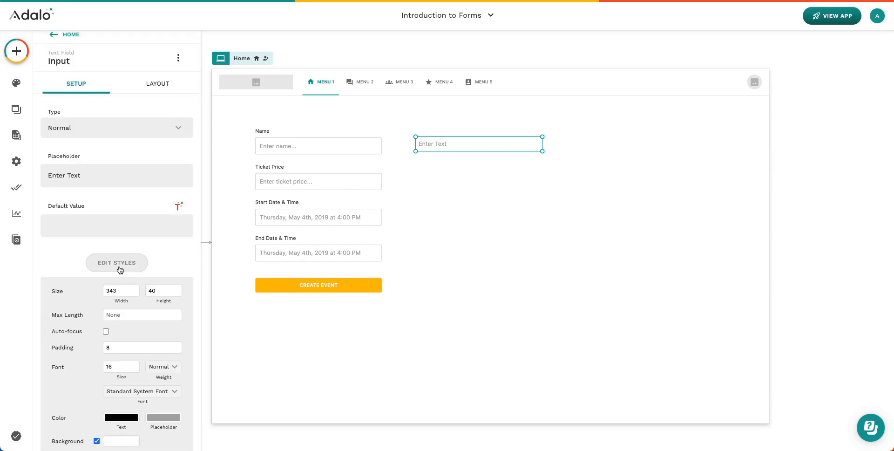
left_click(118, 262)
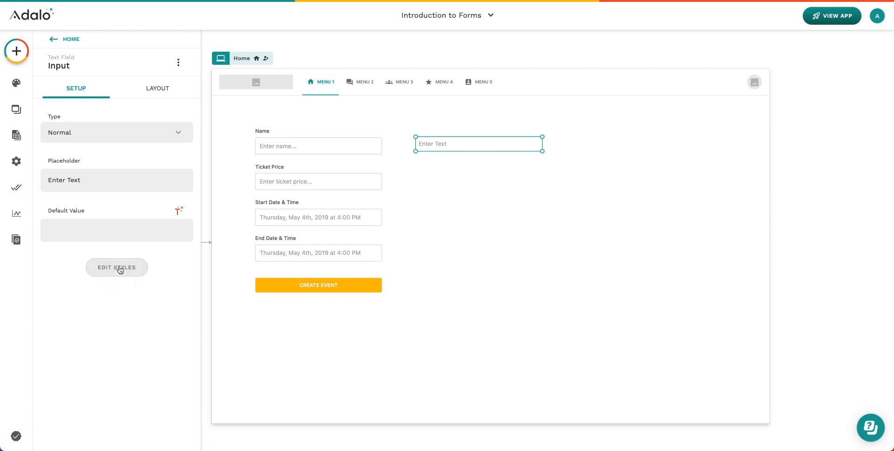
scroll(59, 71, "up", 1)
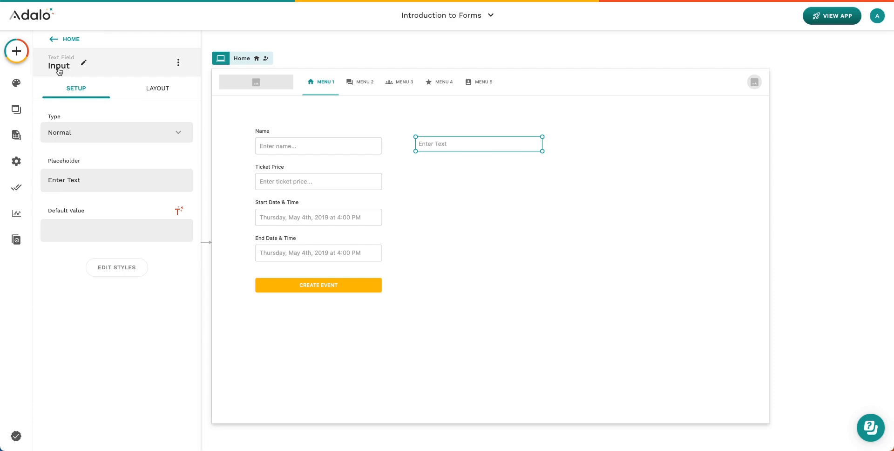
- Rename the text input component as Event Name Input
left_click(59, 71)
left_click(76, 104)
double_click(48, 103)
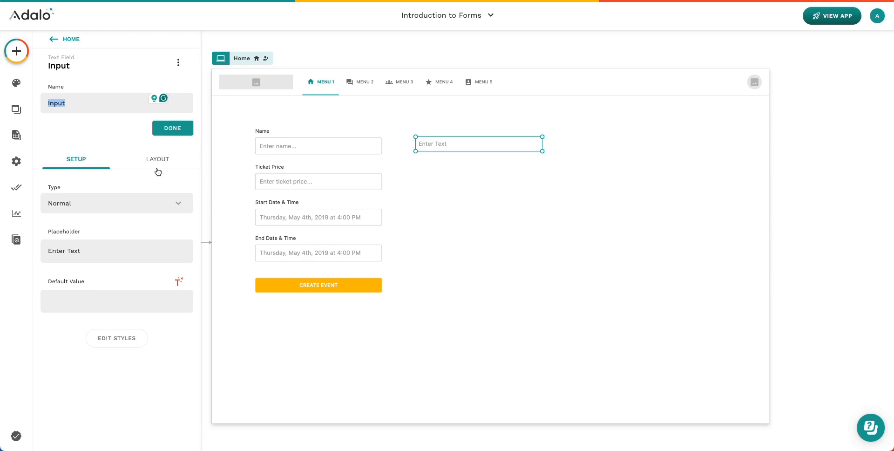
type("Event Name Input")
left_click(179, 131)
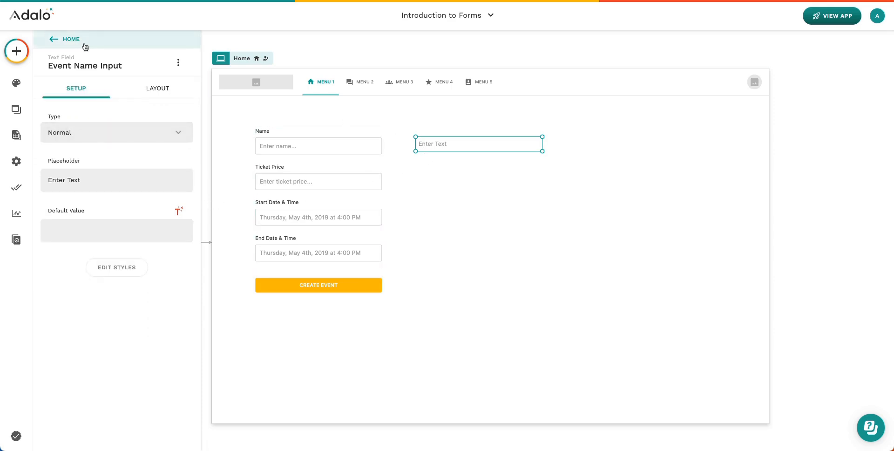
- Place a Button component below the standalone text input, level with the form's submit button, and label it Create with no icon
left_click(16, 51)
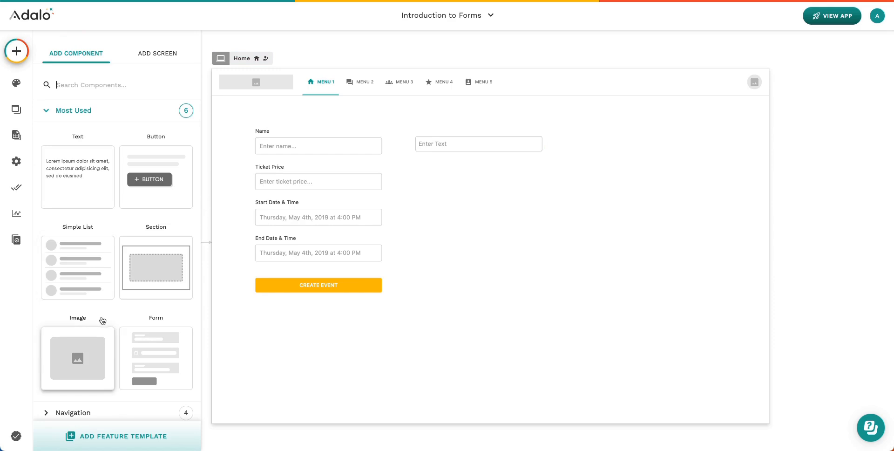
scroll(110, 349, "down", 3)
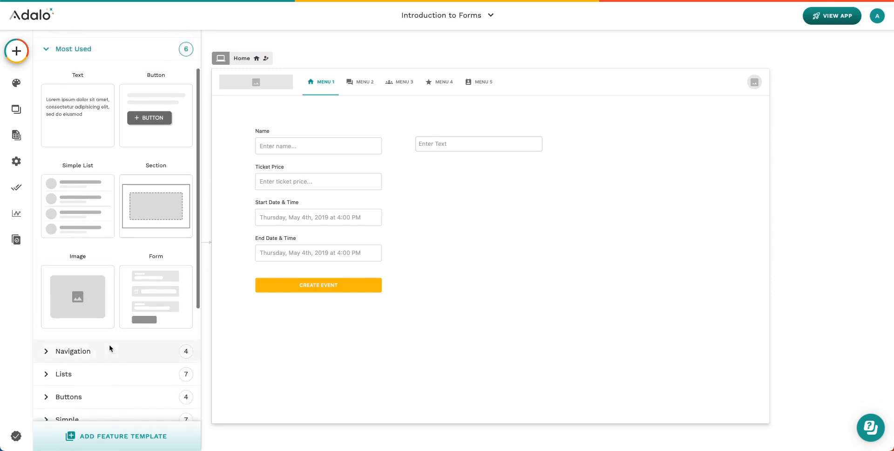
left_click(119, 347)
scroll(122, 345, "down", 3)
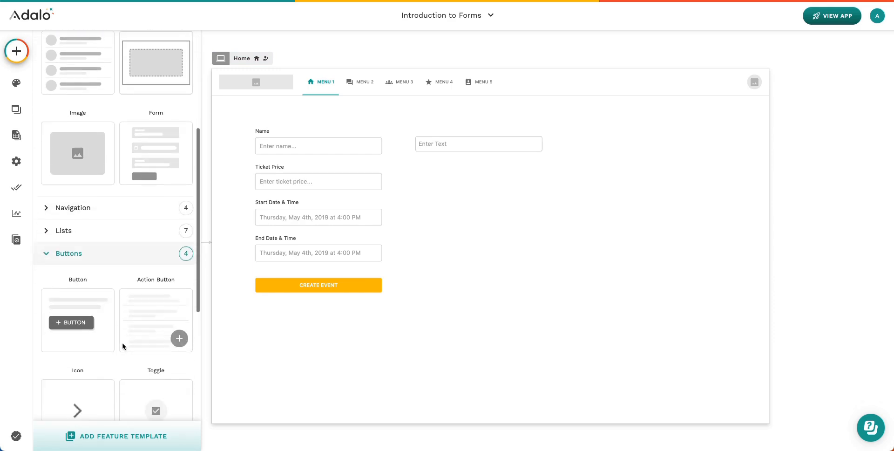
left_click_drag(81, 322, 513, 287)
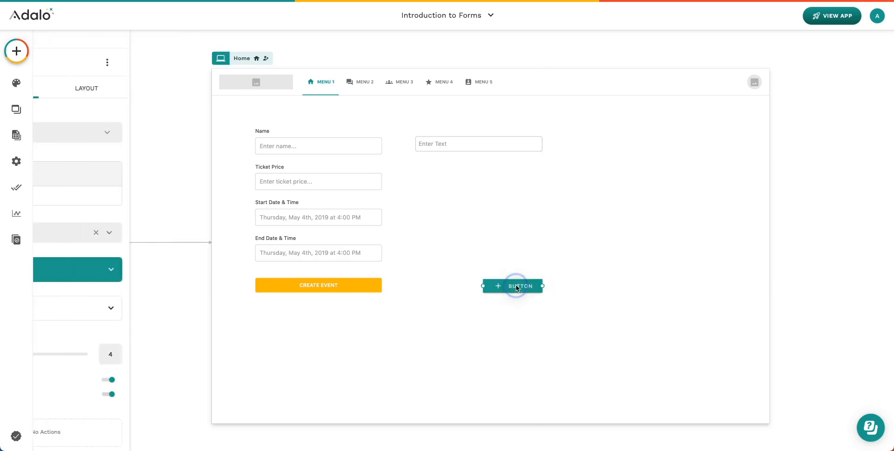
double_click(65, 174)
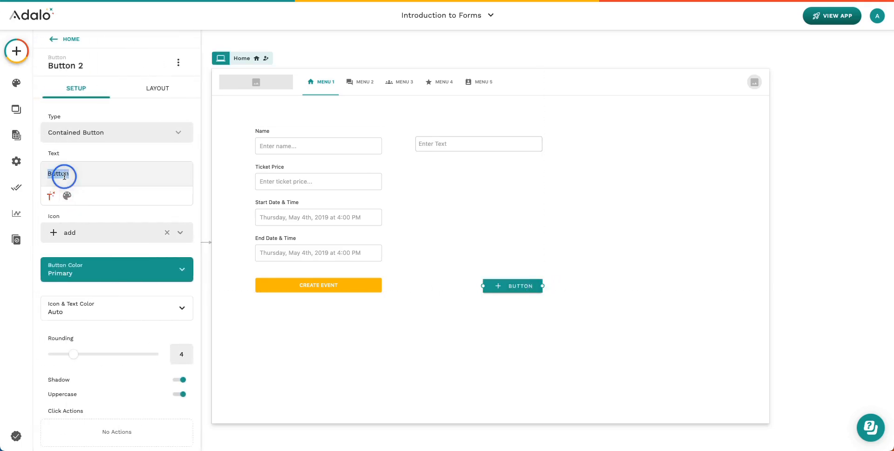
type("Create Event")
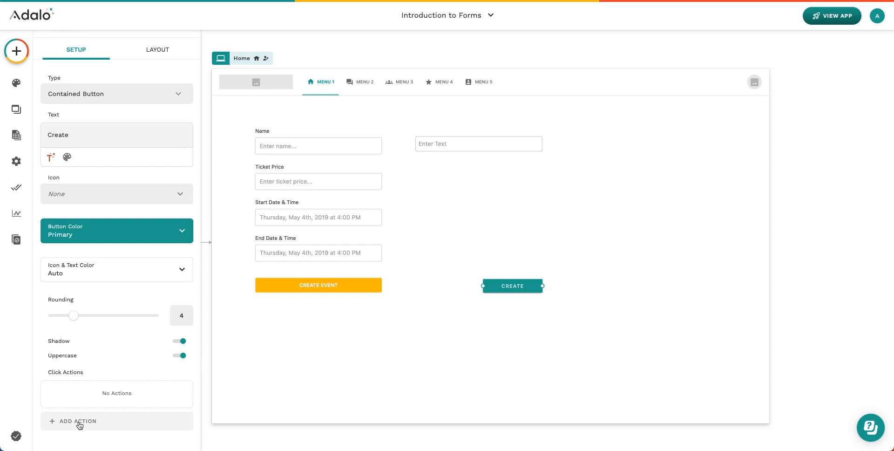
- Add a click action to the new Create button that creates an Event record
left_click(82, 425)
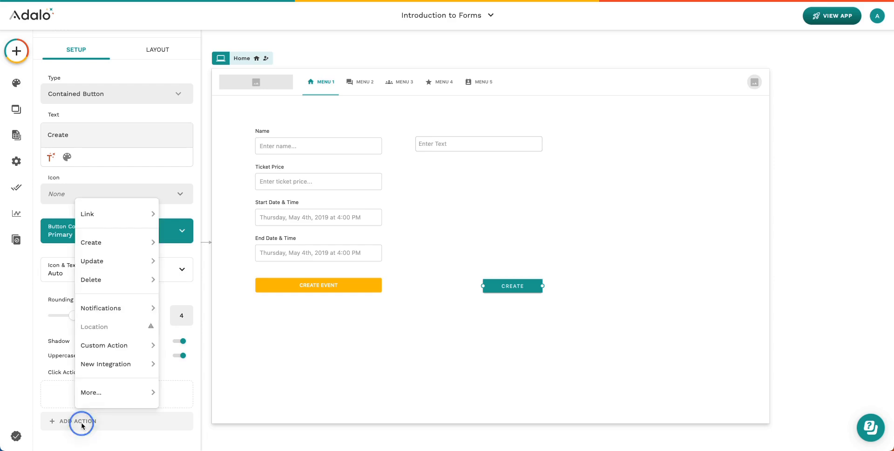
mouse_move(140, 252)
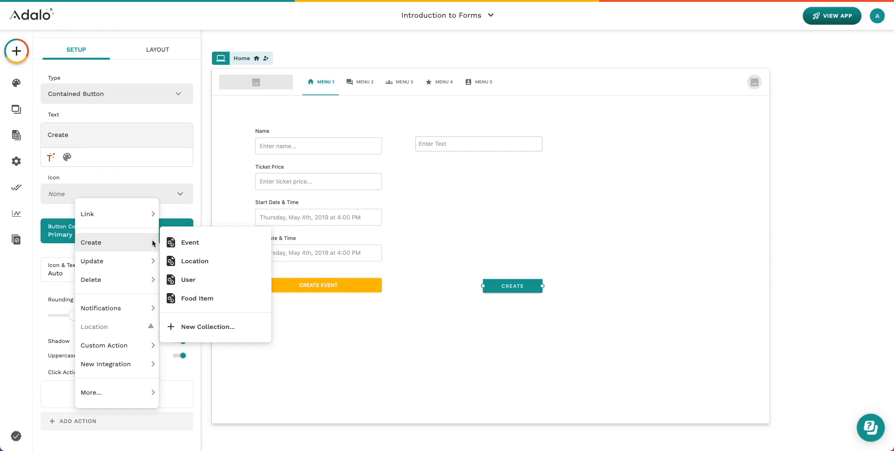
left_click(186, 242)
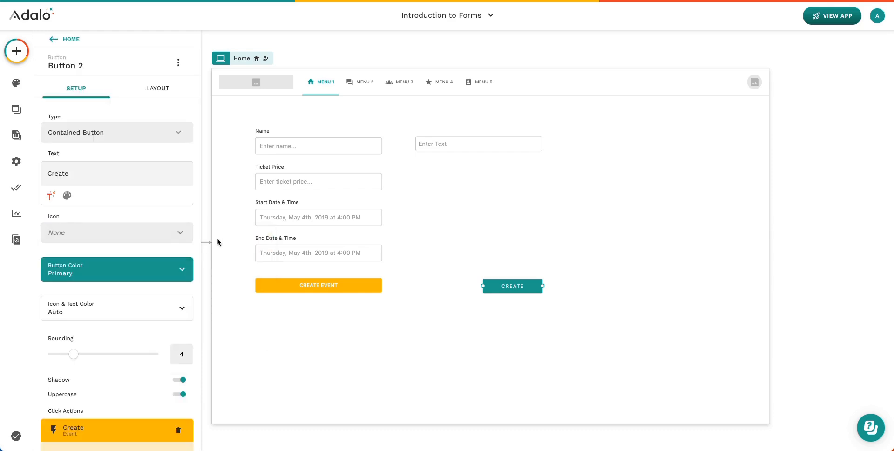
scroll(105, 286, "down", 8)
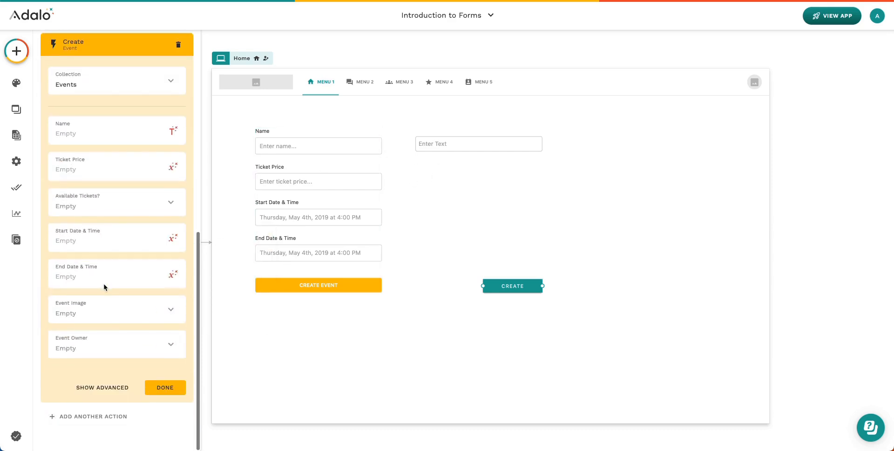
scroll(105, 286, "up", 1)
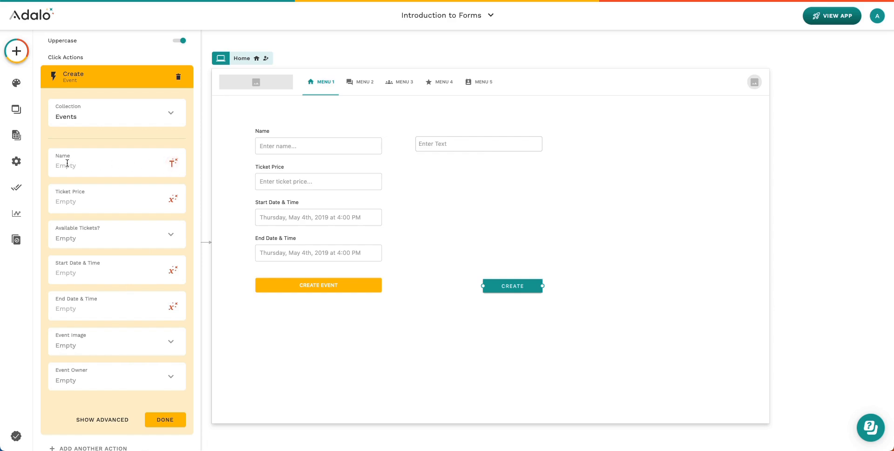
- Fill the create action's Name from Event Name Input, set Available Tickets? to True, and finish the action
left_click(172, 163)
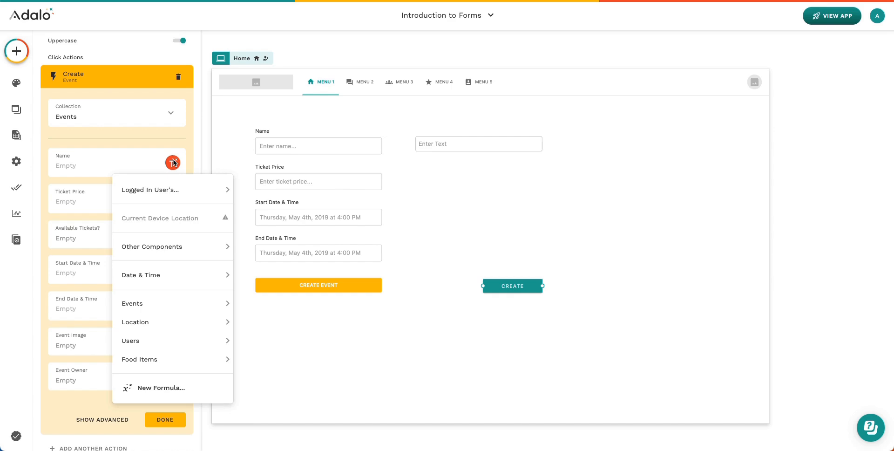
mouse_move(189, 248)
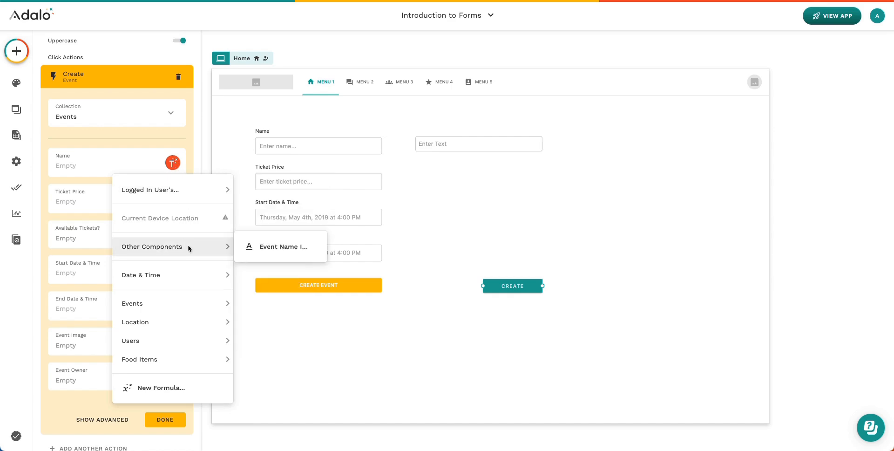
left_click(271, 250)
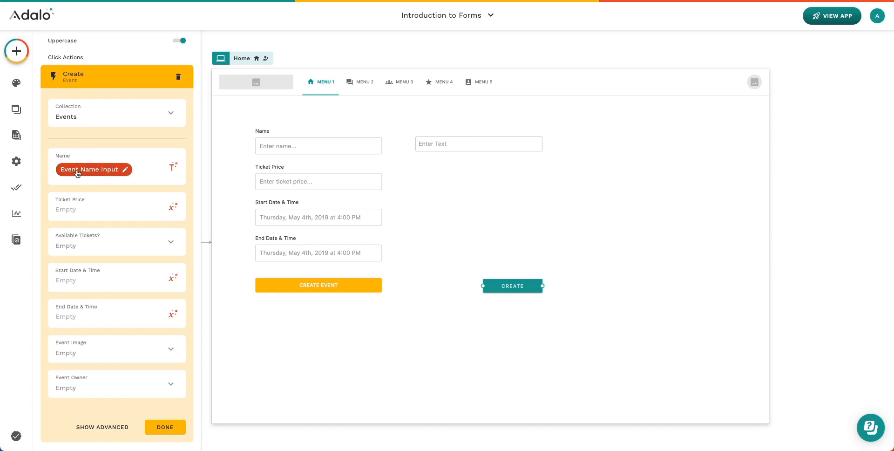
left_click(170, 244)
left_click(113, 204)
left_click(113, 204)
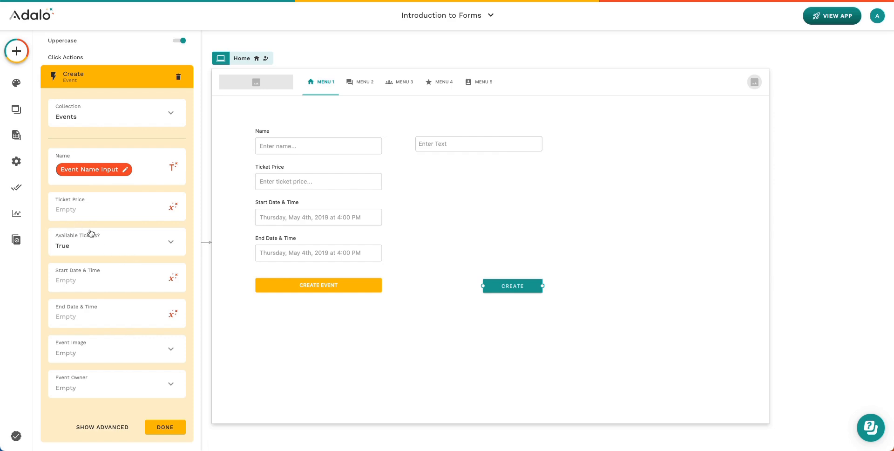
left_click(162, 432)
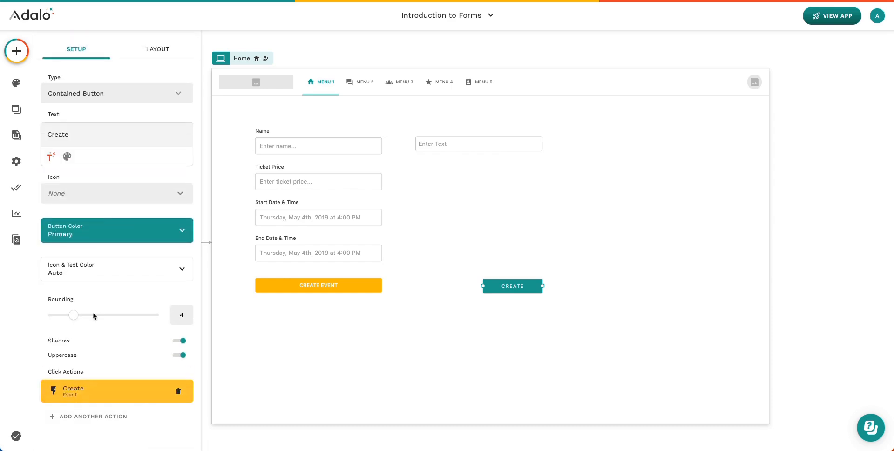
- Place a date picker below the standalone text input, name it Start Date Picker, and set its default date to Current Time
left_click(16, 50)
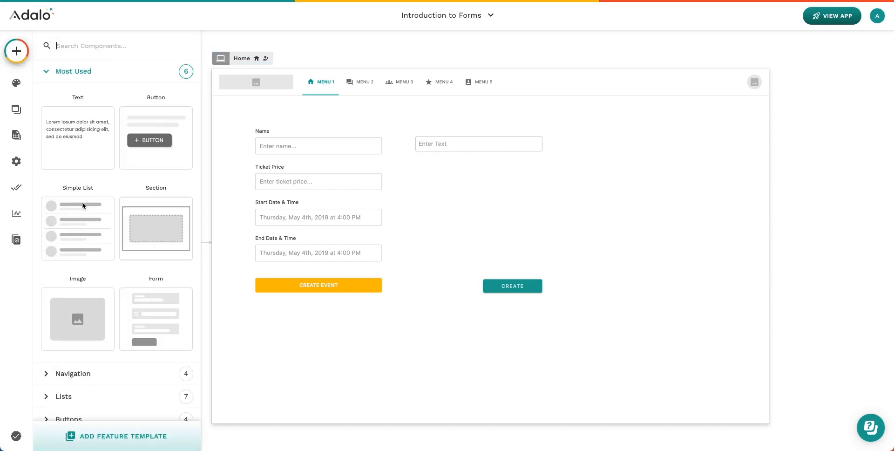
scroll(110, 309, "down", 2)
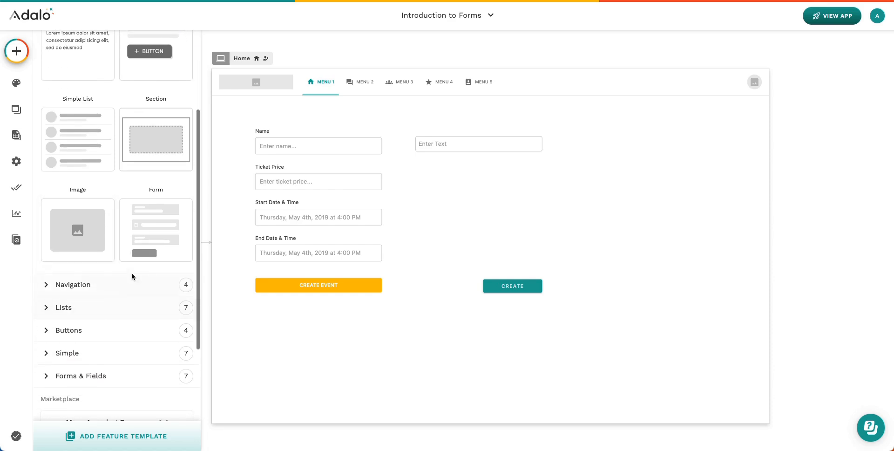
left_click_drag(122, 351, 478, 176)
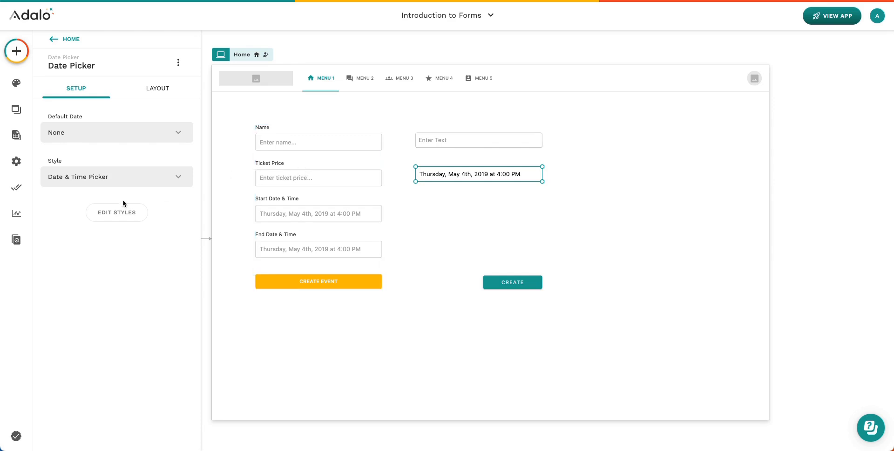
left_click(110, 135)
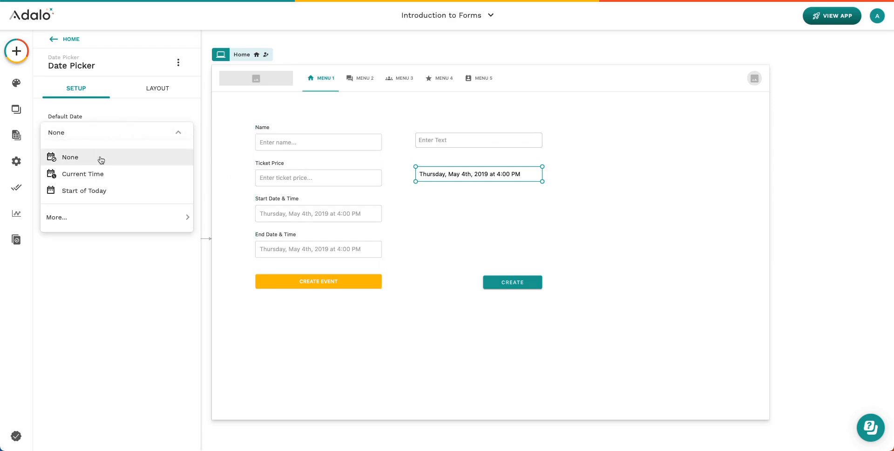
left_click(93, 177)
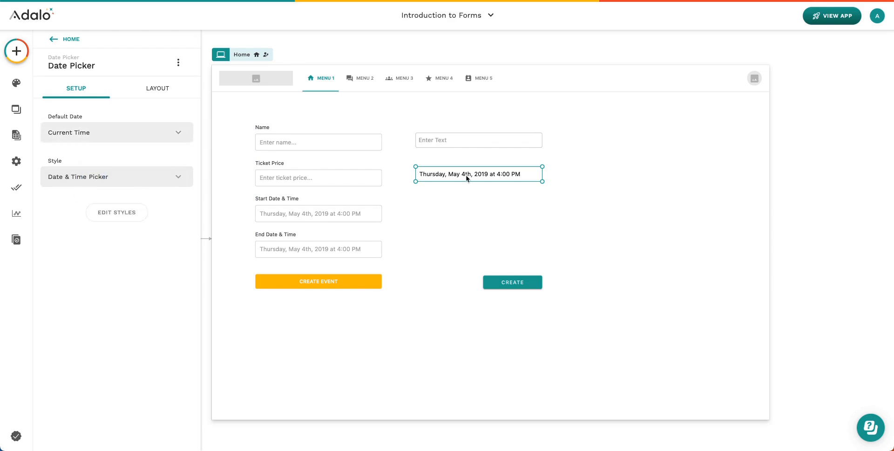
- Fill Start Date & Time in the Create button's event action from the Start Date Picker component
left_click(512, 282)
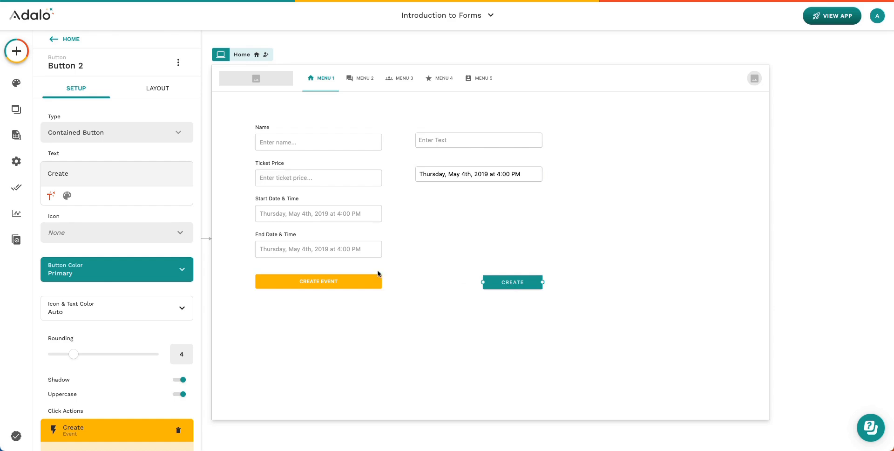
scroll(104, 285, "down", 5)
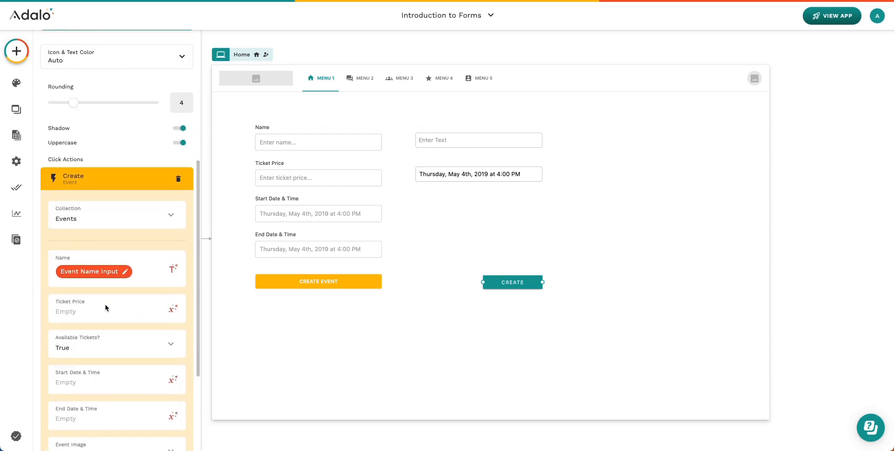
scroll(104, 307, "down", 4)
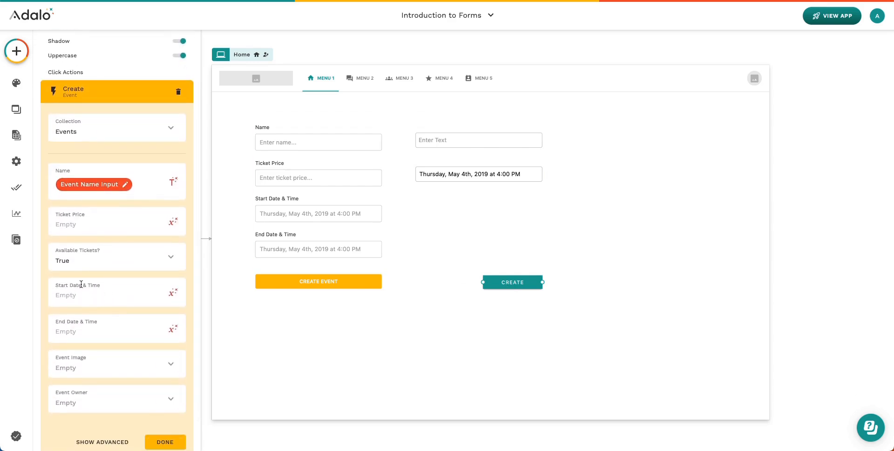
left_click(173, 292)
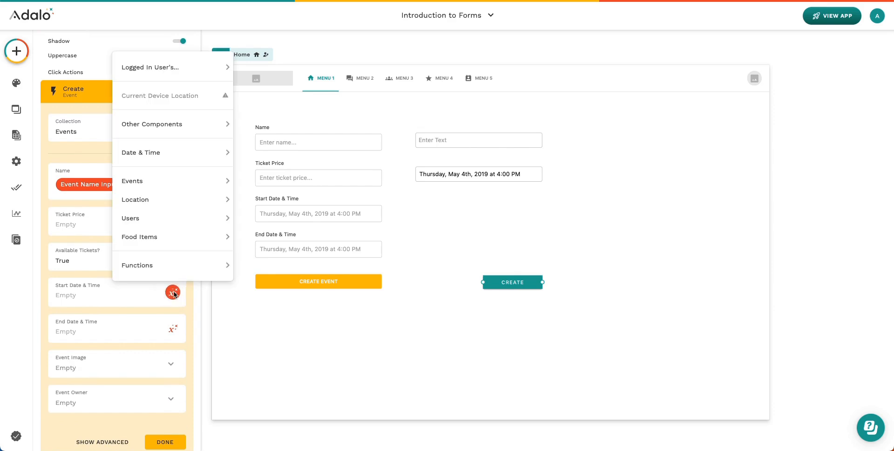
mouse_move(179, 130)
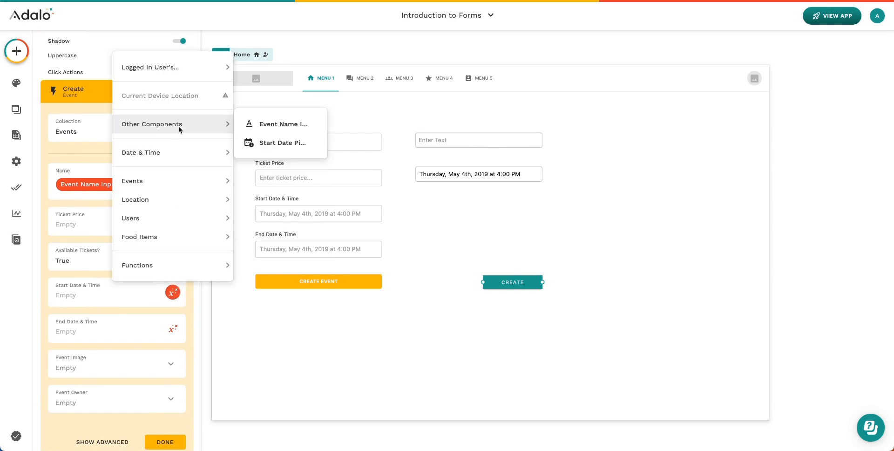
left_click(283, 144)
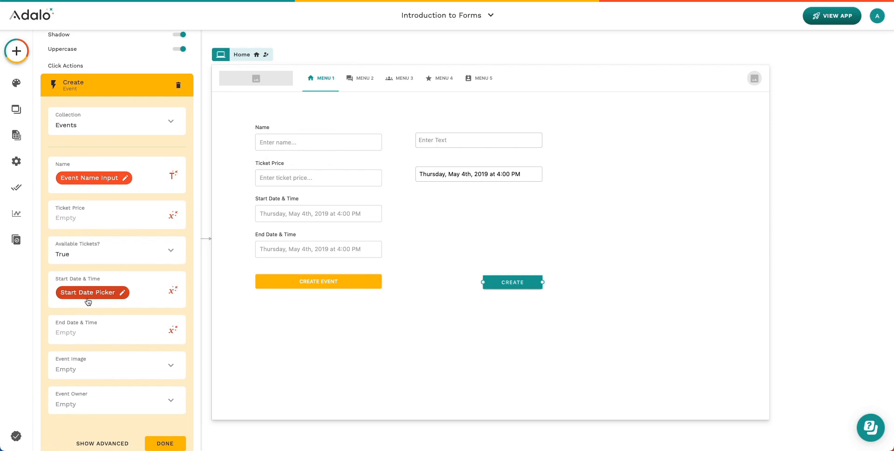
- Fill End Date & Time in the same event action from the Start Date Picker component as well
left_click(170, 333)
mouse_move(160, 160)
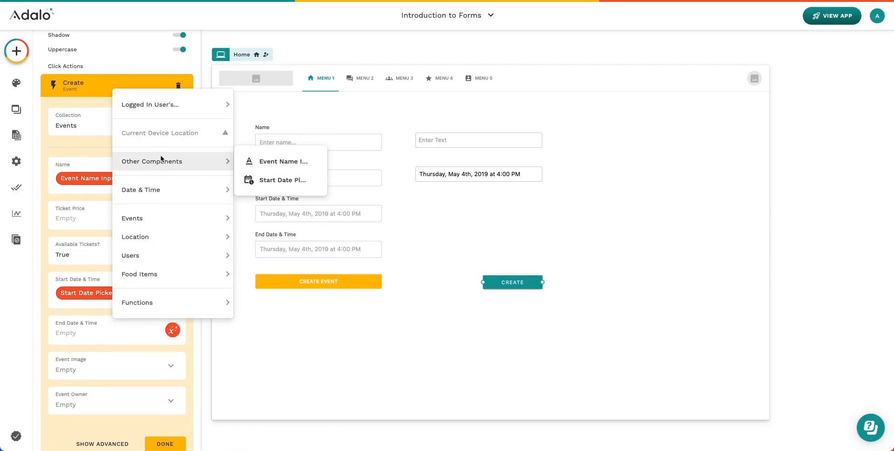
left_click(288, 179)
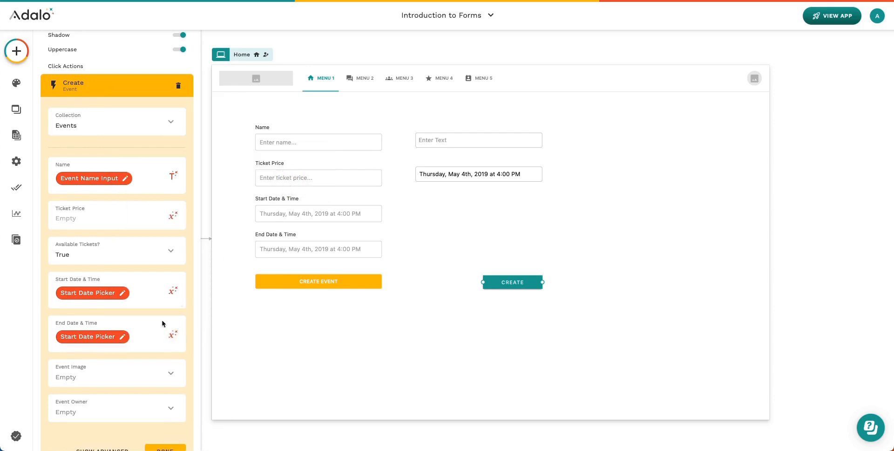
scroll(139, 335, "down", 1)
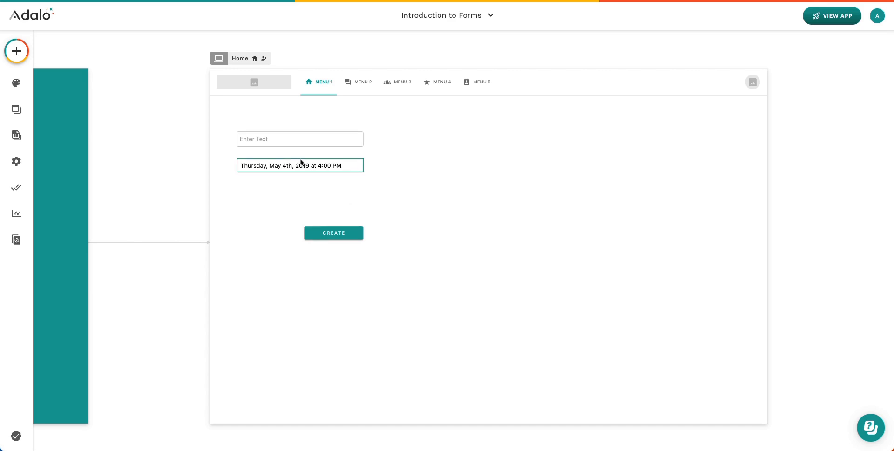
- Preview the app, create an event named Horseback Riding dated March 8, 2024, and return to the editor
left_click(829, 17)
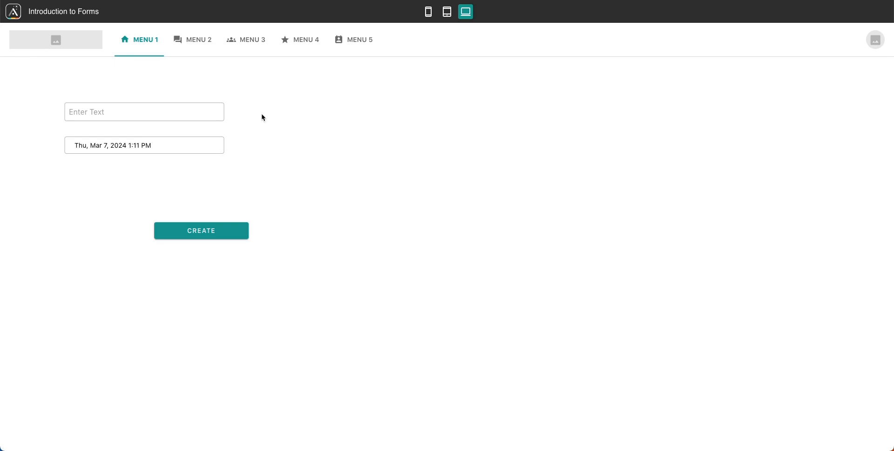
left_click(185, 110)
type("Horseback Riding")
left_click(131, 147)
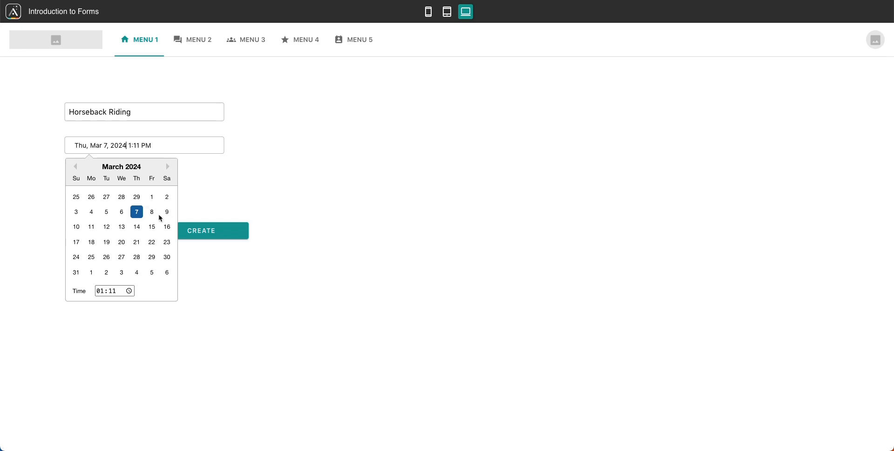
left_click(153, 212)
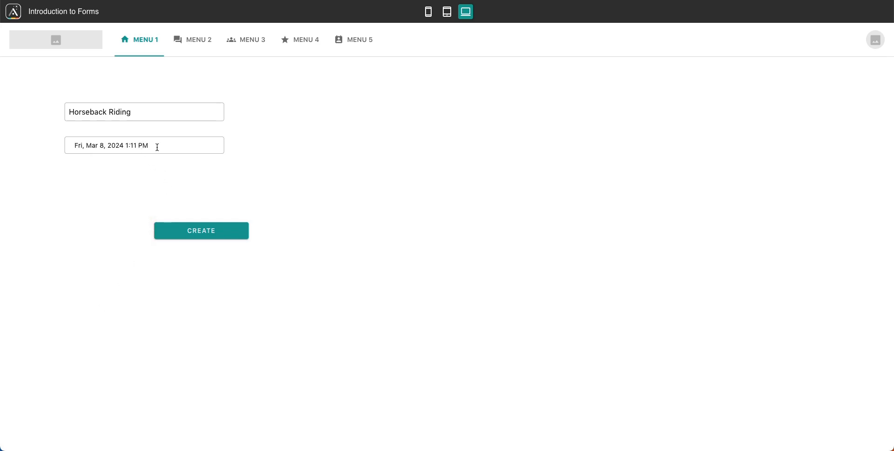
left_click(203, 230)
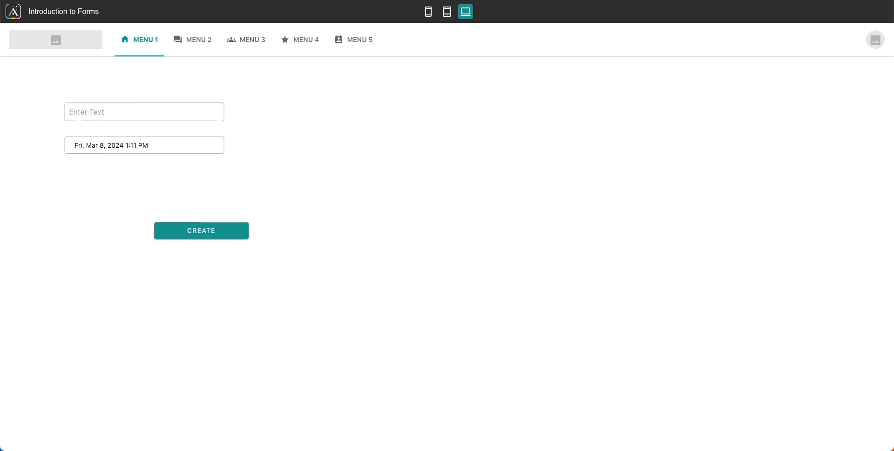
left_click(65, 0)
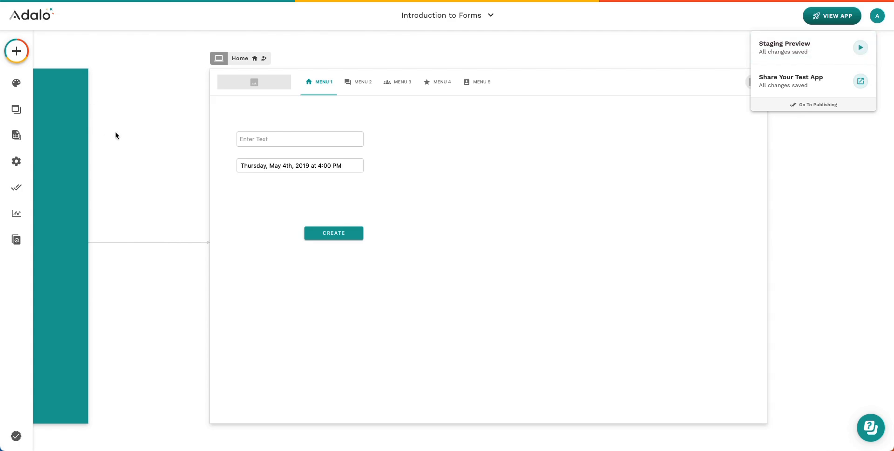
- Examine the Horseback Riding record in the Events database collection, checking its name, ticket and start and end date fields, and close the records
left_click(12, 139)
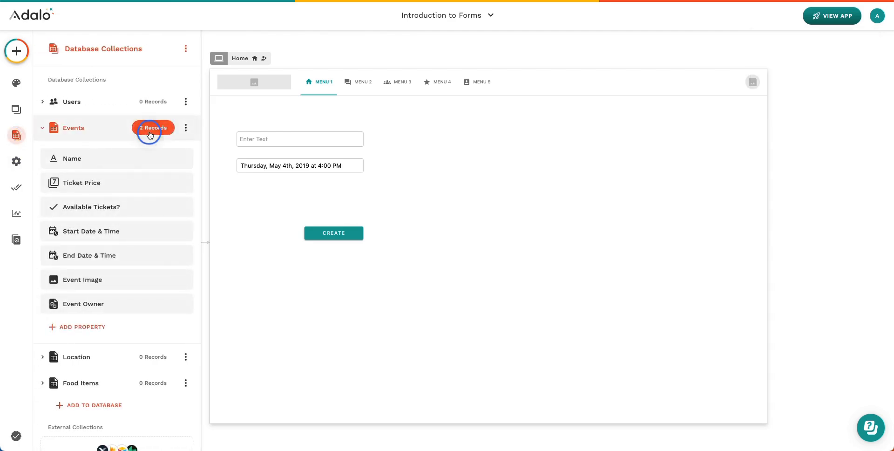
left_click(148, 129)
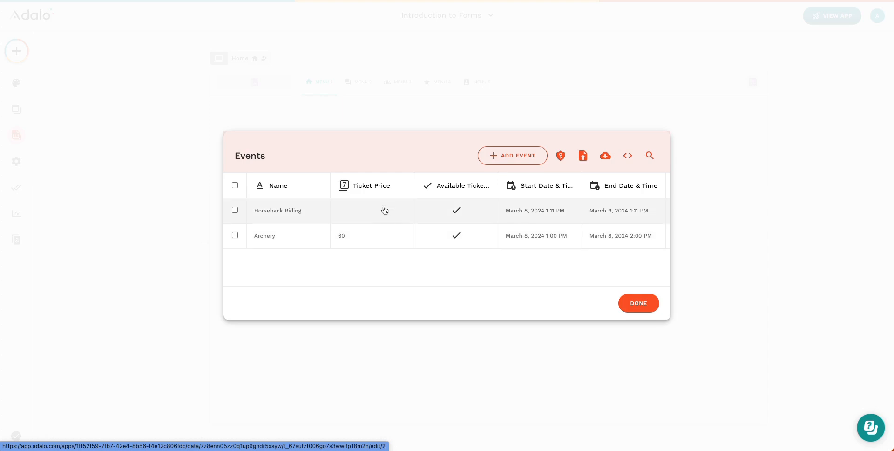
scroll(383, 211, "right", 1)
scroll(383, 212, "right", 3)
scroll(384, 212, "left", 3)
scroll(458, 215, "right", 4)
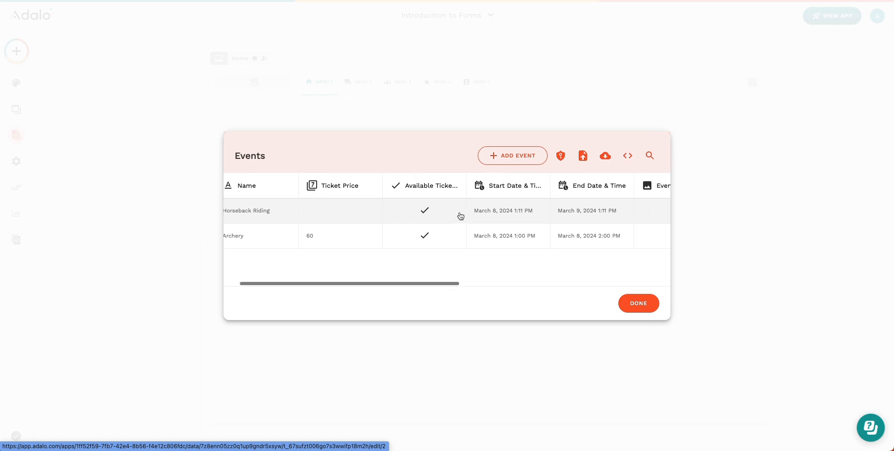
scroll(461, 215, "left", 3)
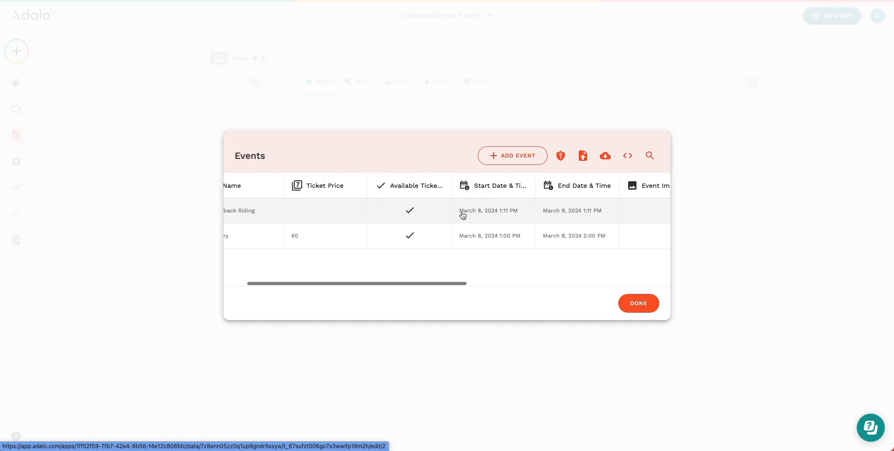
scroll(462, 215, "left", 1)
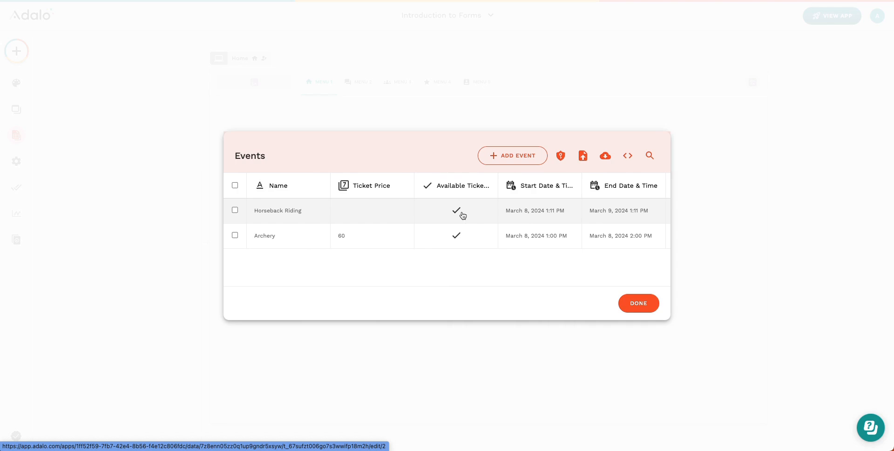
left_click(650, 302)
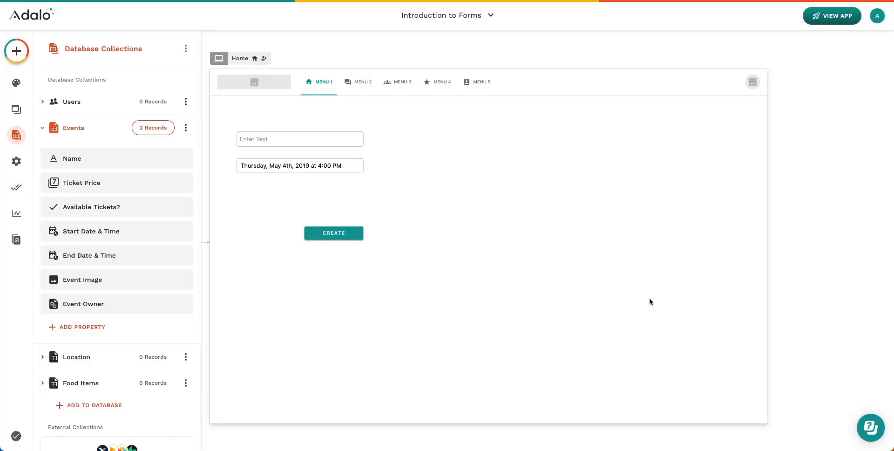